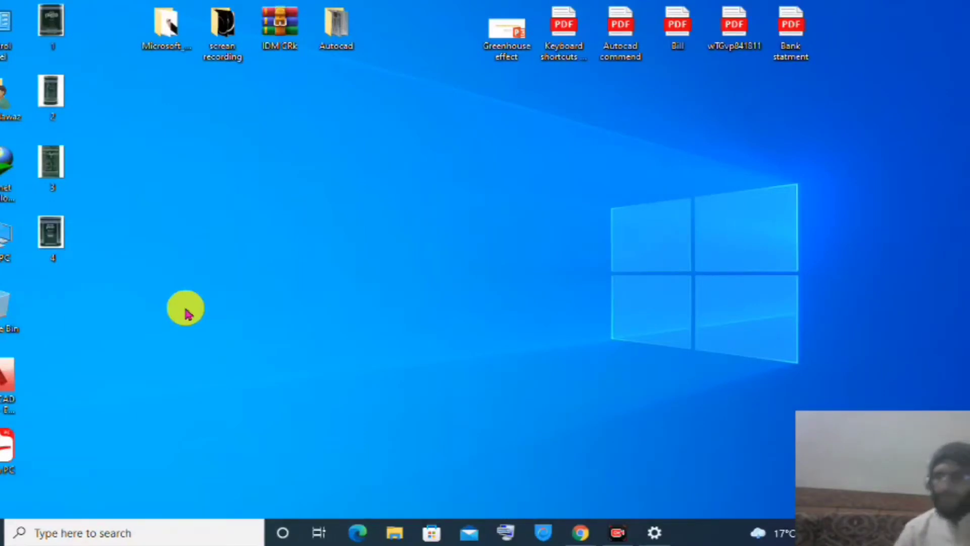
# Step: Switch to Amazon Seller Central in Chrome and open the inventory's Add a Product page
pyautogui.click(586, 536)
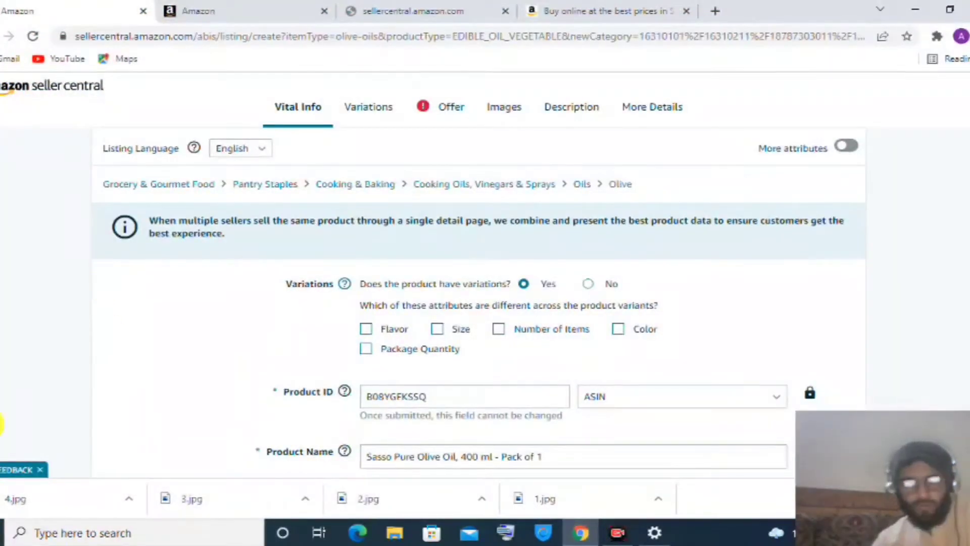
pyautogui.click(35, 38)
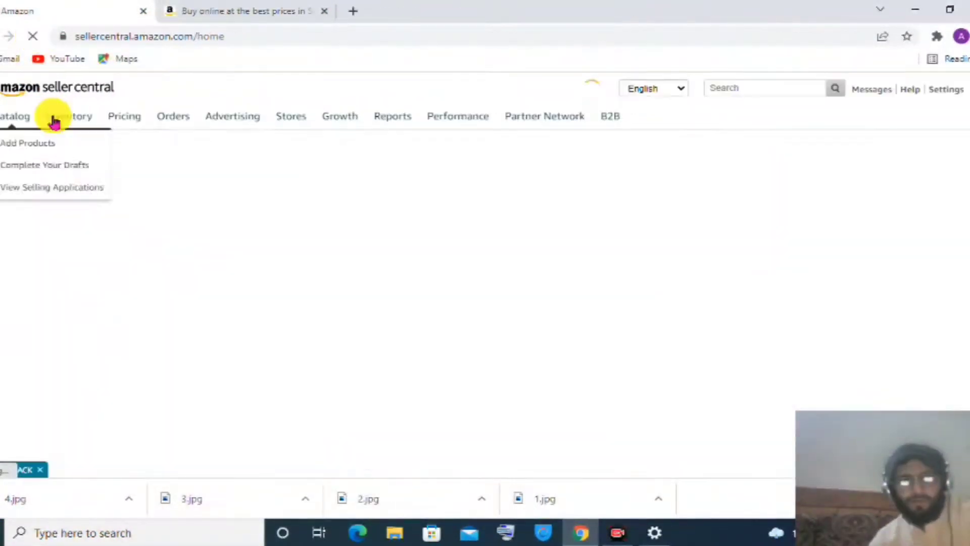
pyautogui.moveTo(75, 120)
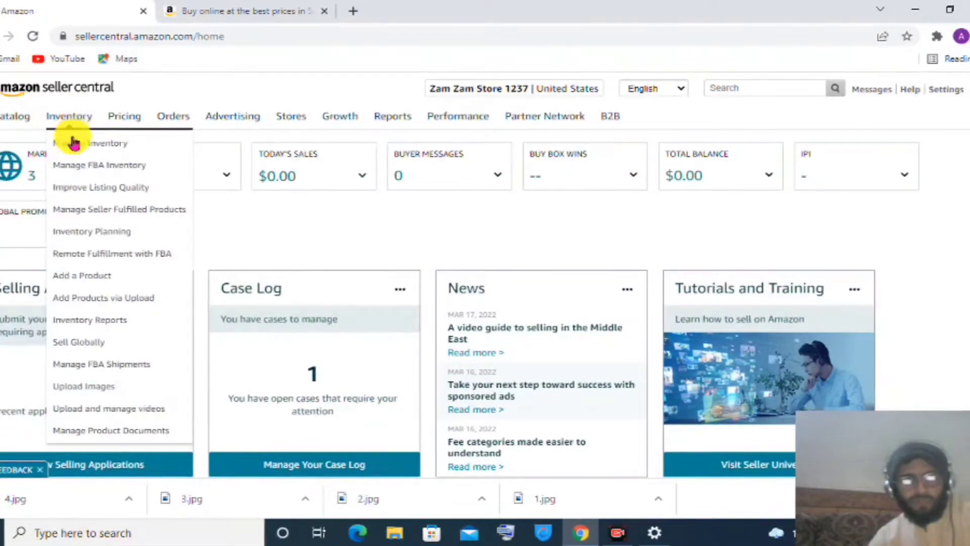
pyautogui.click(99, 278)
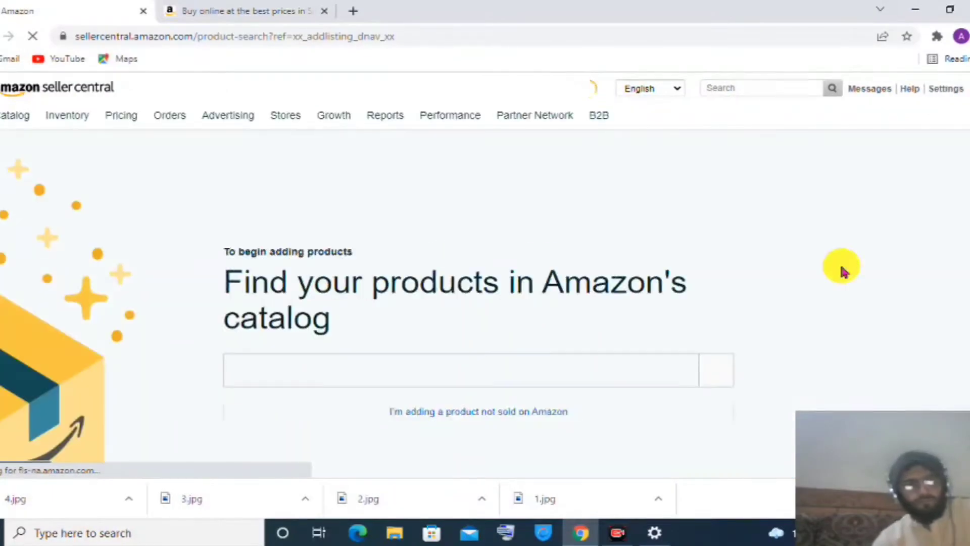
# Step: Start adding a product that is not sold on Amazon
pyautogui.scroll(-2, 485, 273)
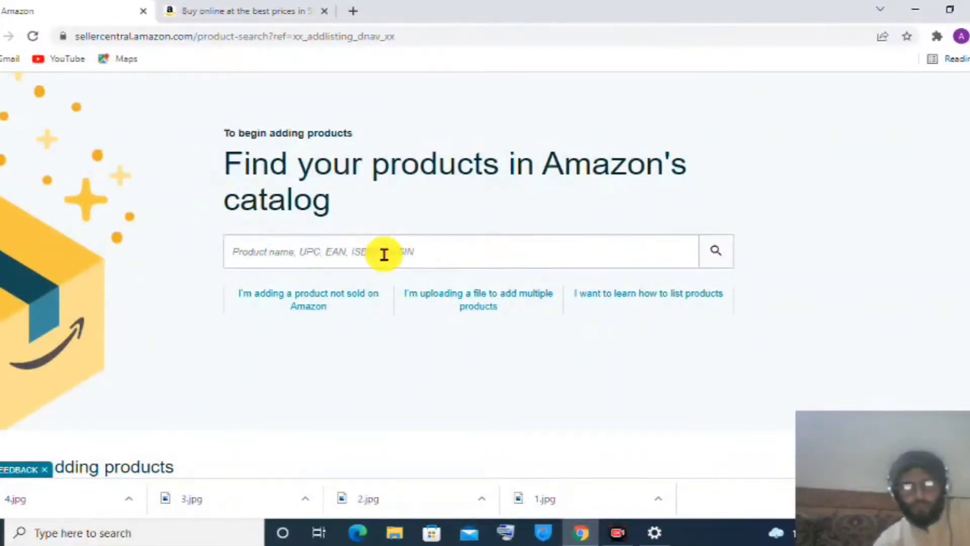
pyautogui.click(425, 255)
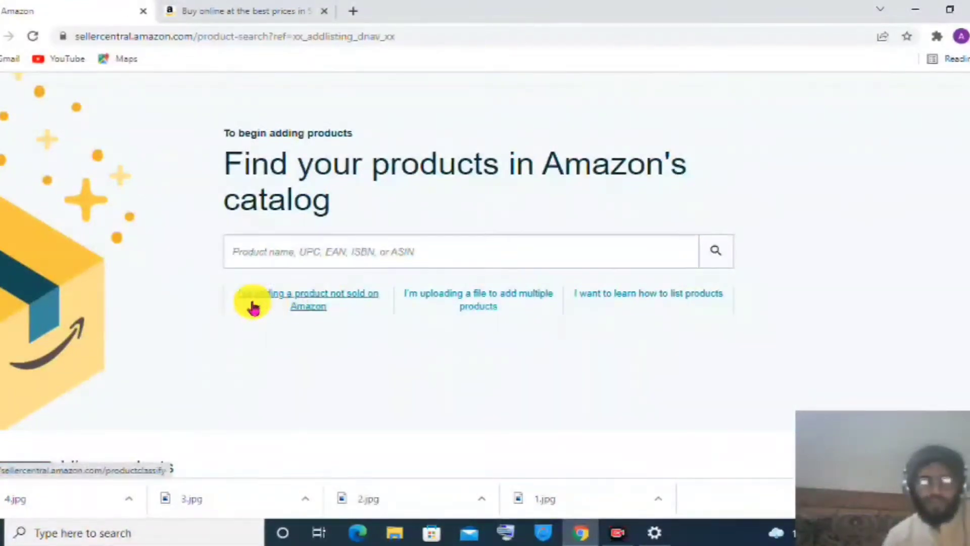
pyautogui.click(321, 298)
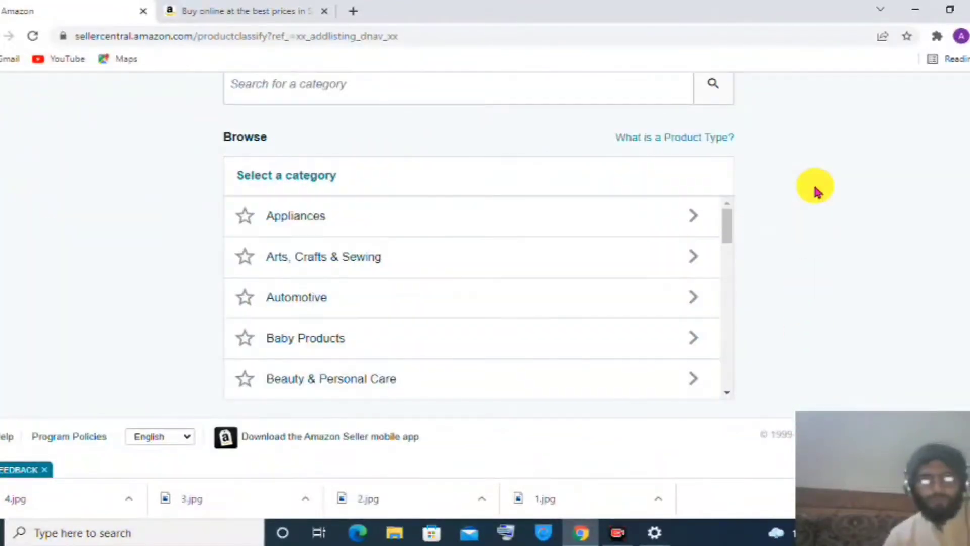
# Step: Search the product categories for "oliva oil" and select the EDIBLE OIL VEGETABLE product type for olive oils
pyautogui.scroll(3, 829, 219)
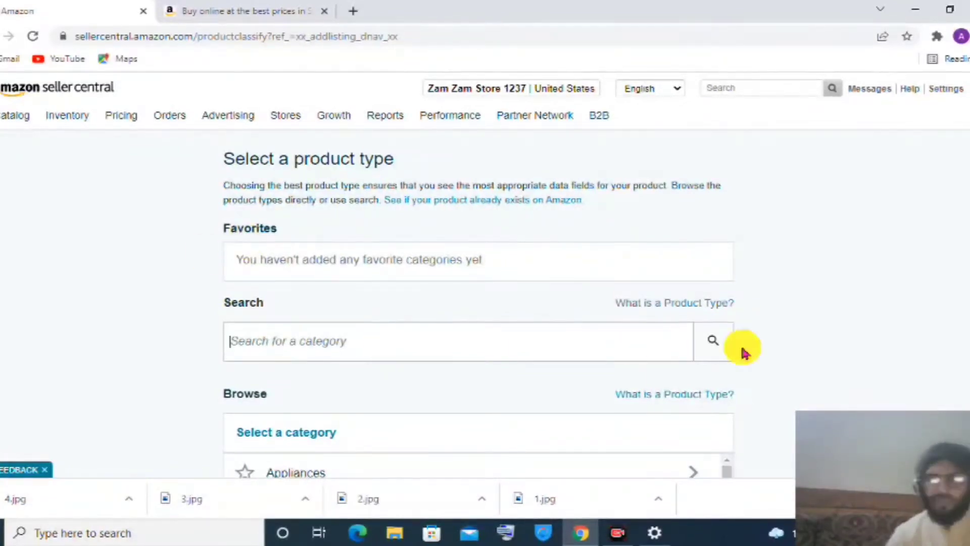
pyautogui.scroll(-5, 740, 347)
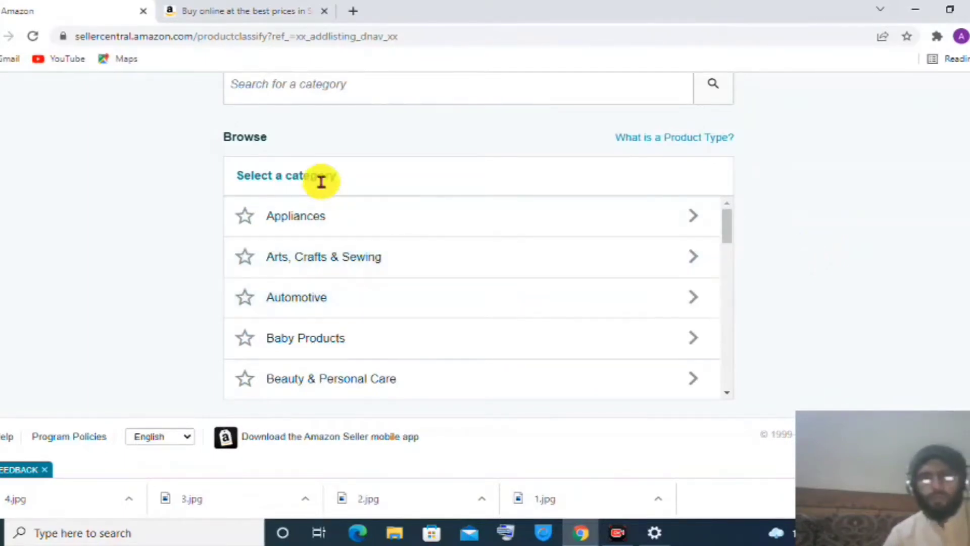
pyautogui.click(341, 90)
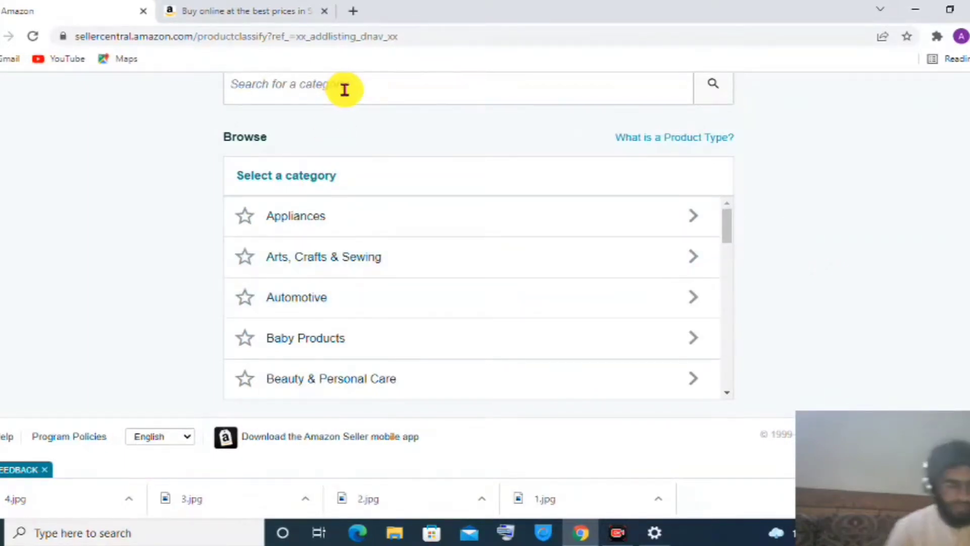
pyautogui.write('oliv')
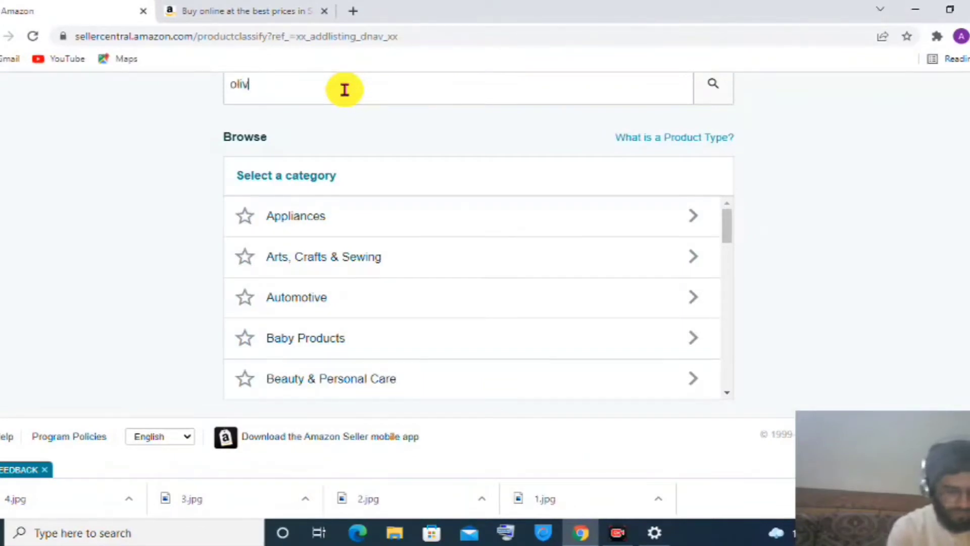
pyautogui.write('a ')
pyautogui.write('d')
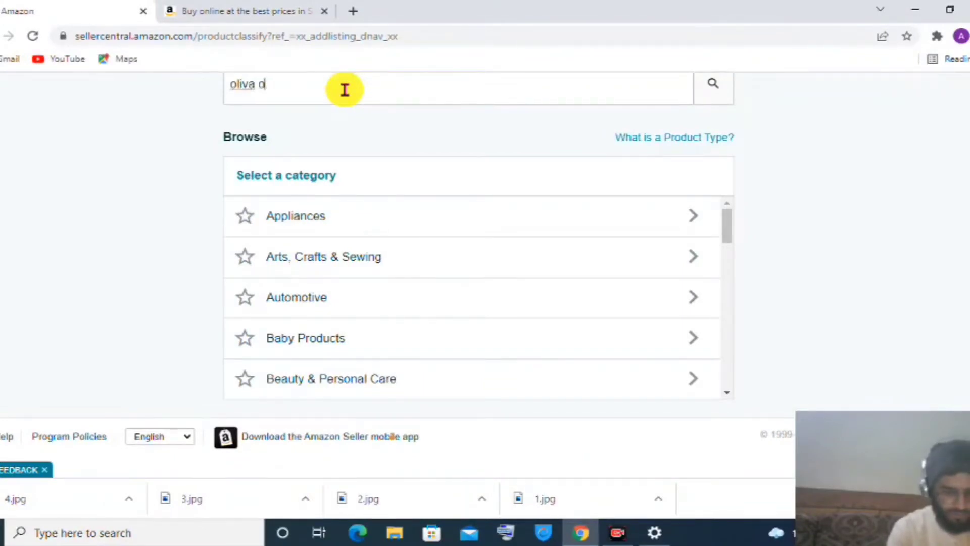
pyautogui.write('il')
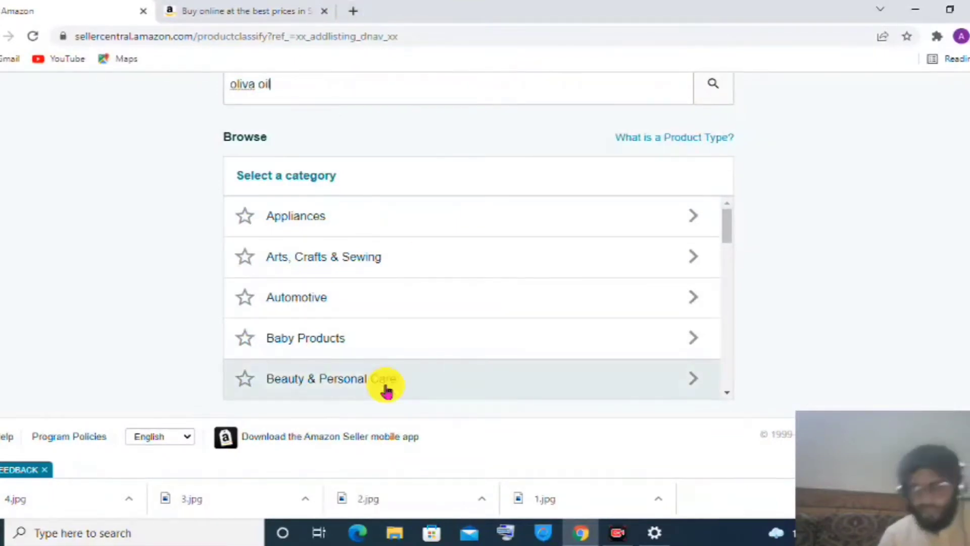
pyautogui.press('Return')
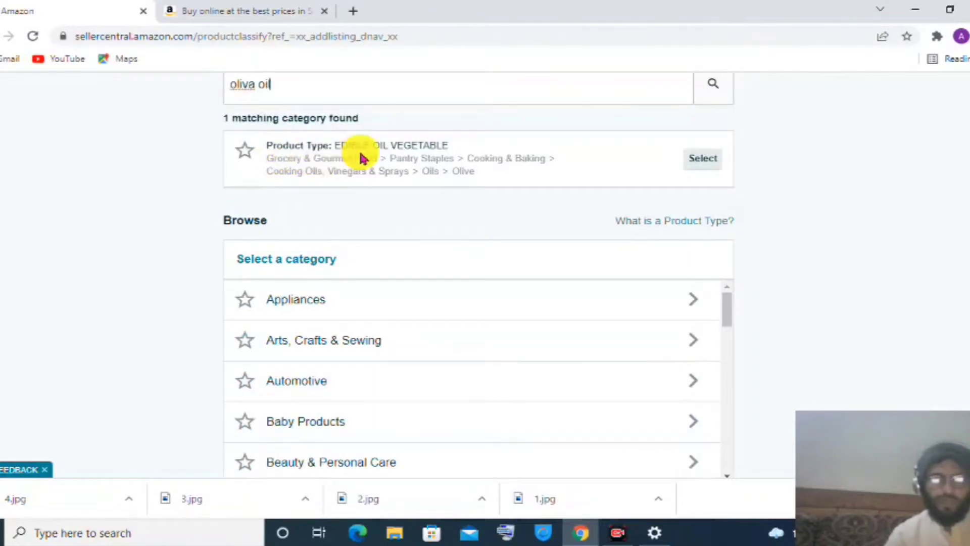
pyautogui.click(700, 161)
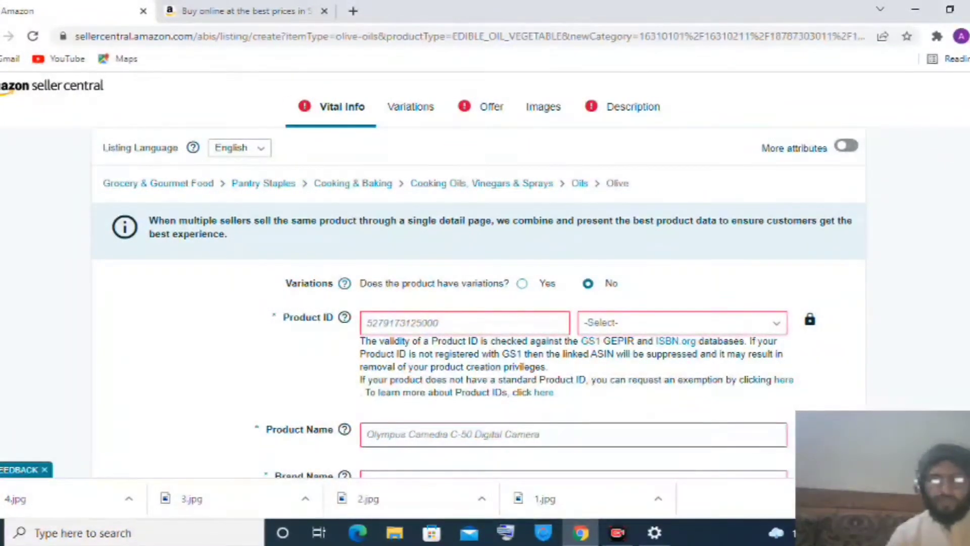
# Step: Copy the ASIN B08YGFKSSQ from the additional information on the Sasso olive oil page at amazon.sa
pyautogui.scroll(-3, 961, 151)
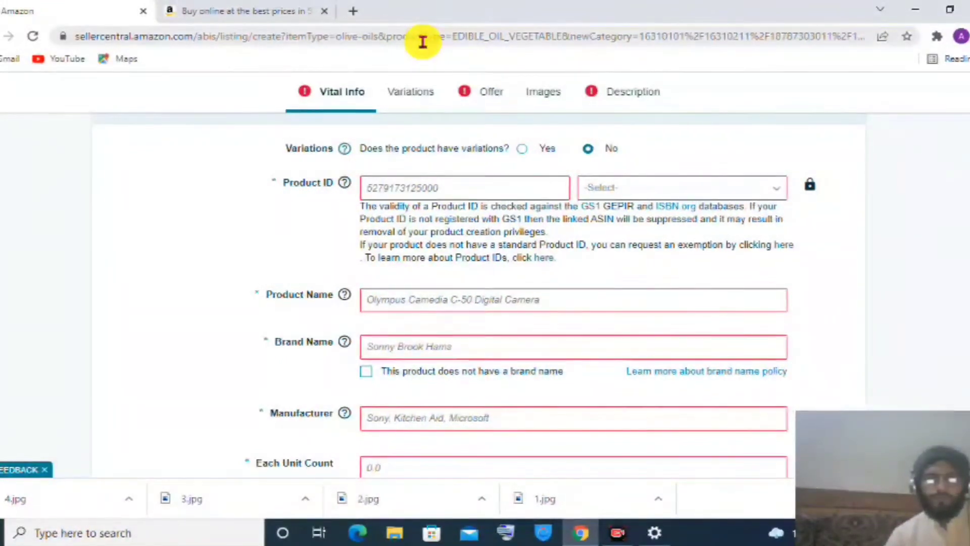
pyautogui.click(217, 11)
pyautogui.scroll(10, 935, 227)
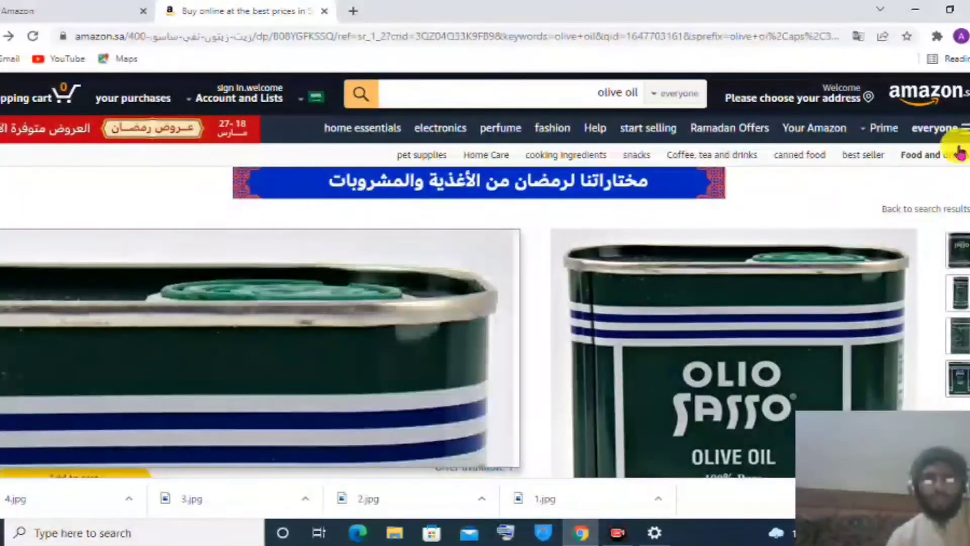
pyautogui.scroll(-5, 959, 145)
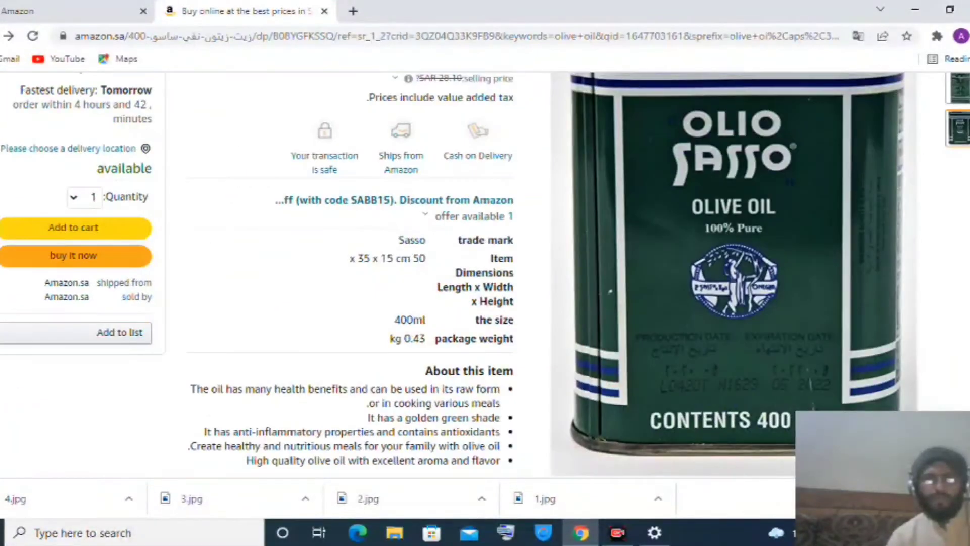
pyautogui.scroll(-15, 867, 235)
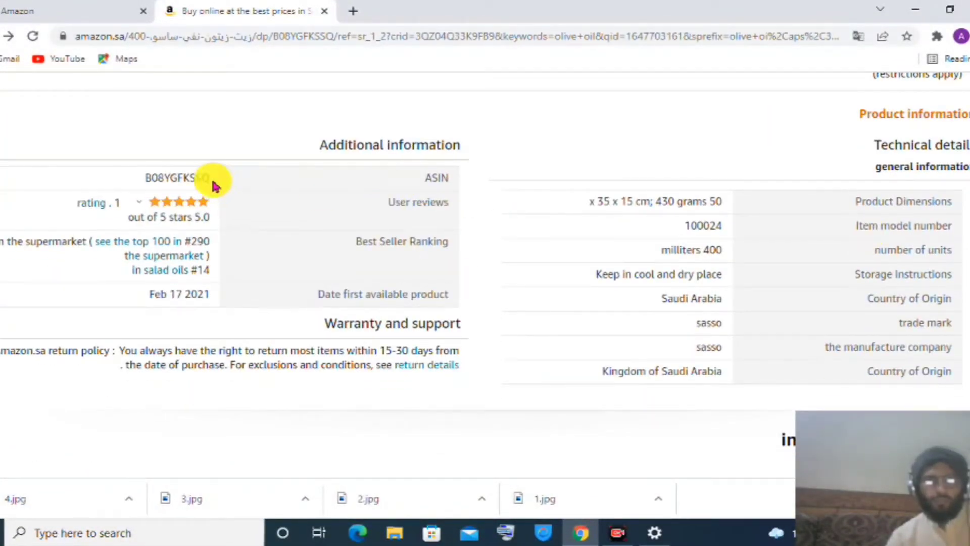
pyautogui.moveTo(213, 184); pyautogui.dragTo(134, 191)
pyautogui.hotkey('ctrl', 'c')
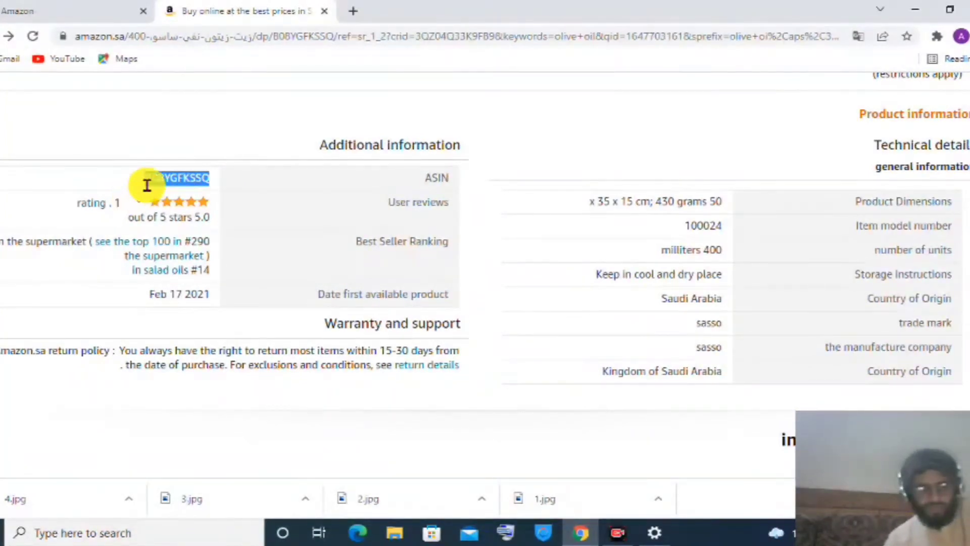
# Step: Enter B08YGFKSSQ as the listing's Product ID and set its ID type to ASIN
pyautogui.click(47, 11)
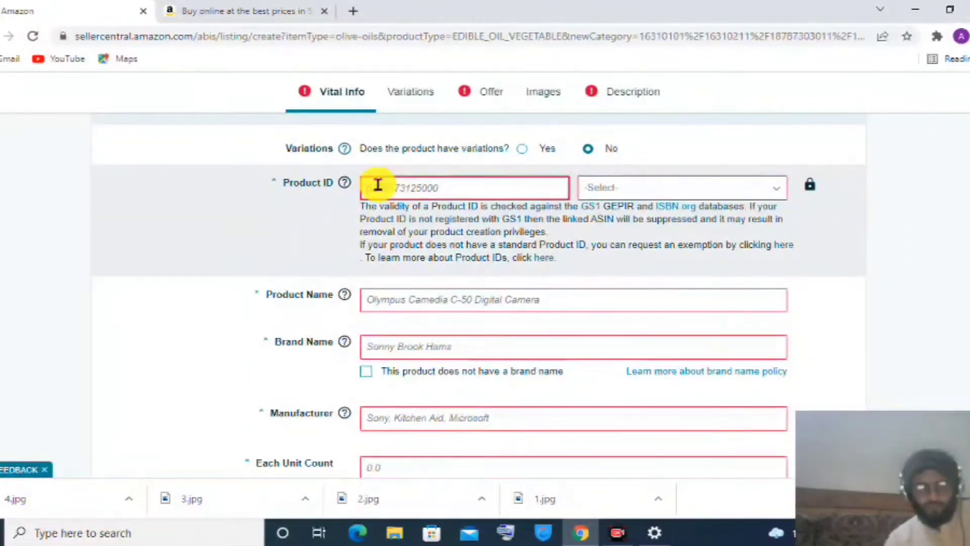
pyautogui.click(378, 184)
pyautogui.hotkey('ctrl', 'v')
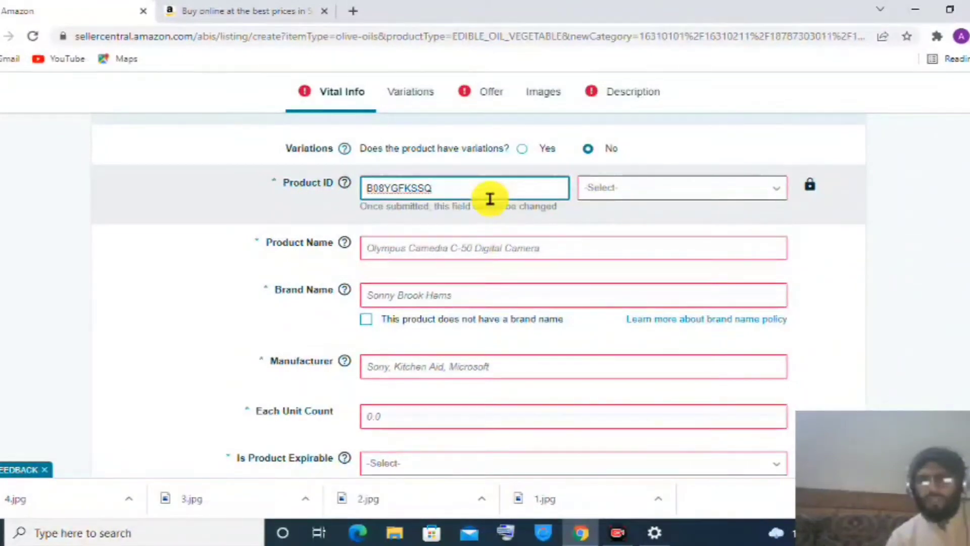
pyautogui.click(612, 191)
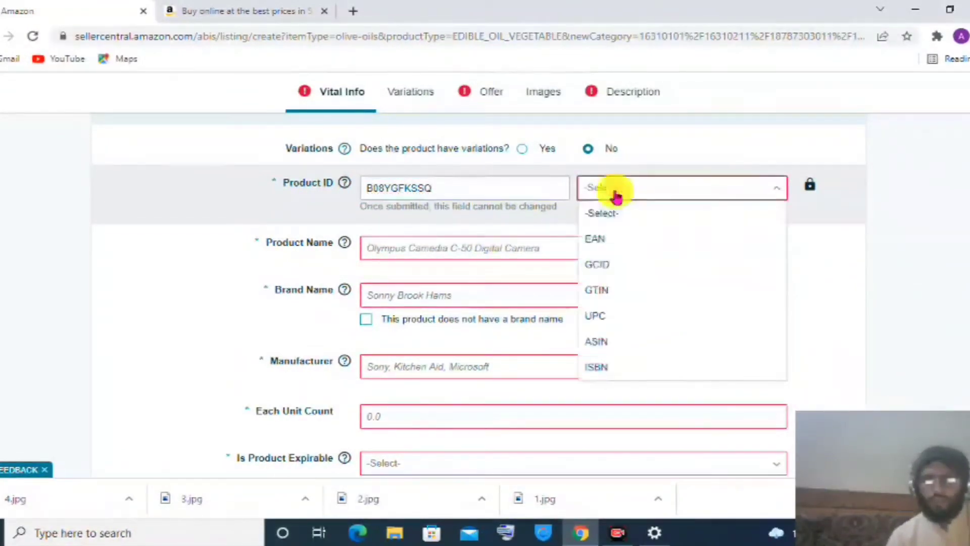
pyautogui.click(602, 339)
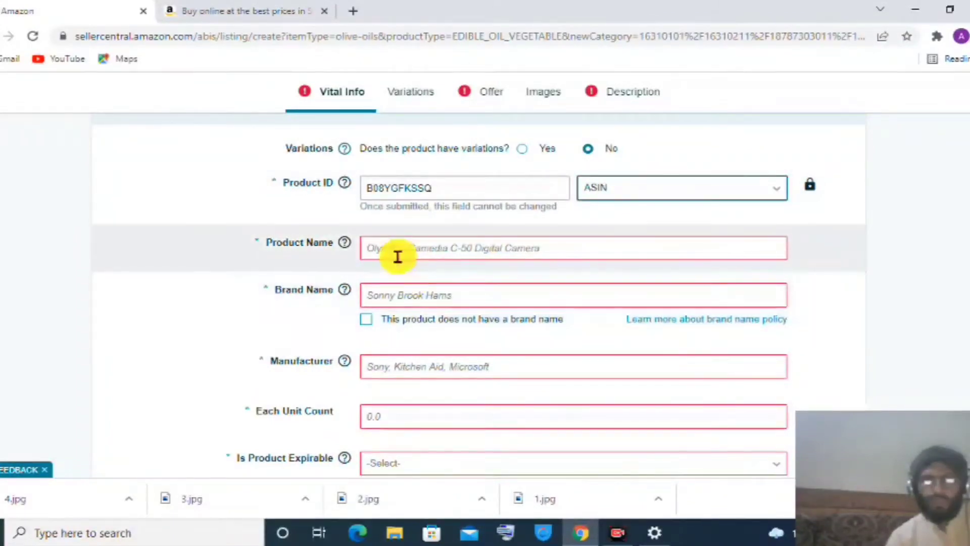
# Step: Copy "Sasso Pure Olive Oil" from the amazon.sa product title and enter it as the listing's Product Name
pyautogui.click(398, 253)
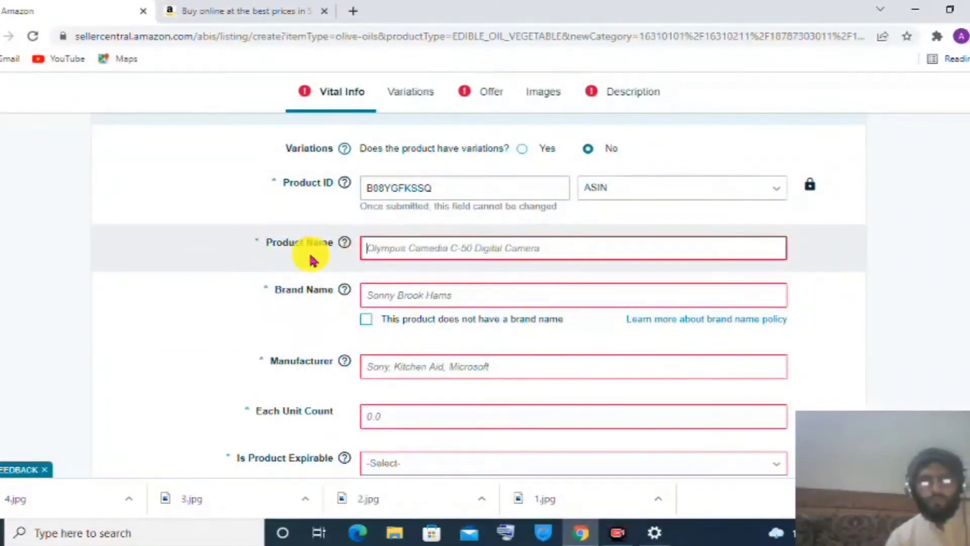
pyautogui.click(256, 14)
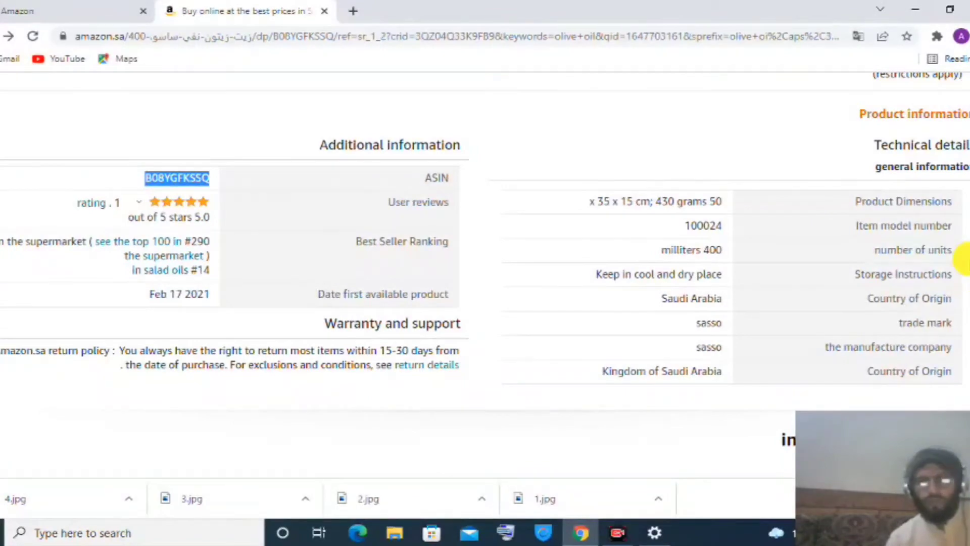
pyautogui.moveTo(969, 253); pyautogui.dragTo(969, 111)
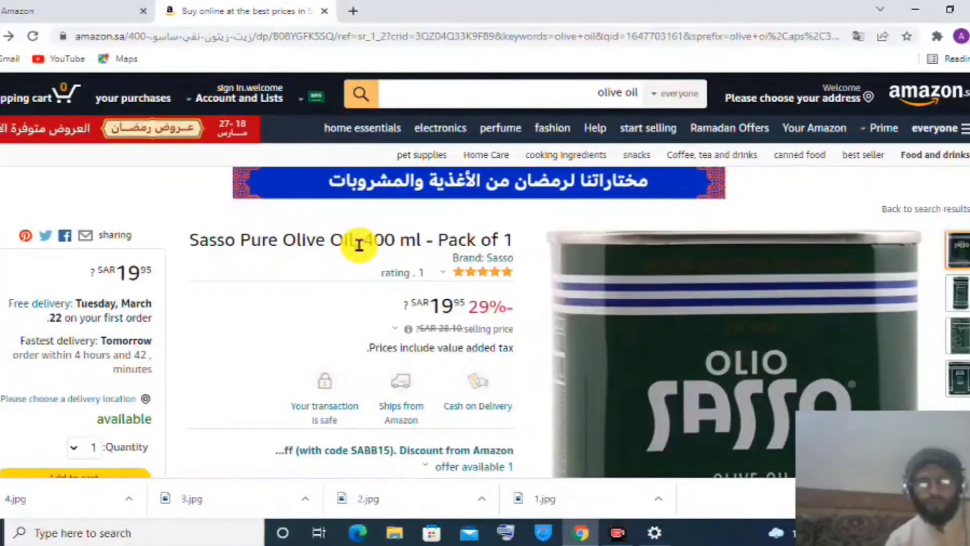
pyautogui.moveTo(356, 245); pyautogui.dragTo(189, 241)
pyautogui.hotkey('ctrl', 'c')
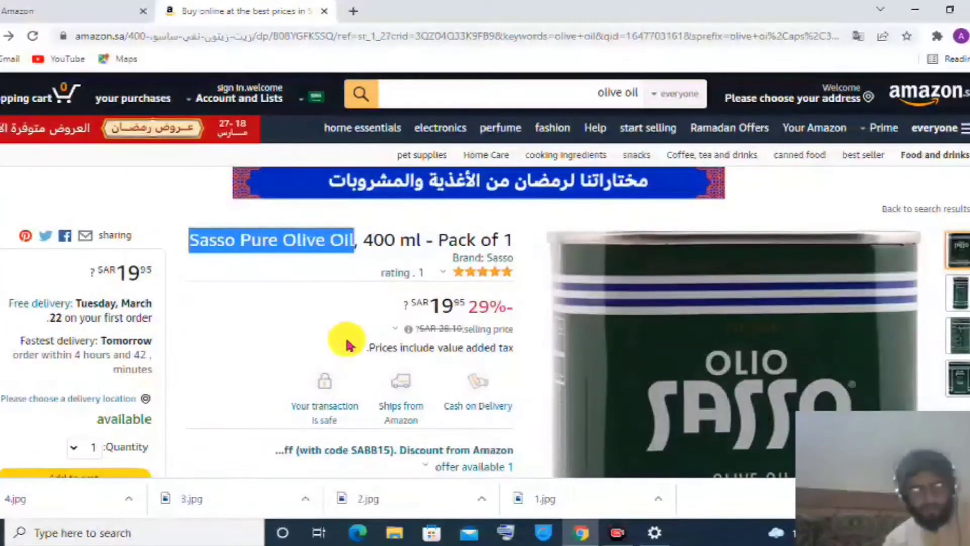
pyautogui.click(44, 14)
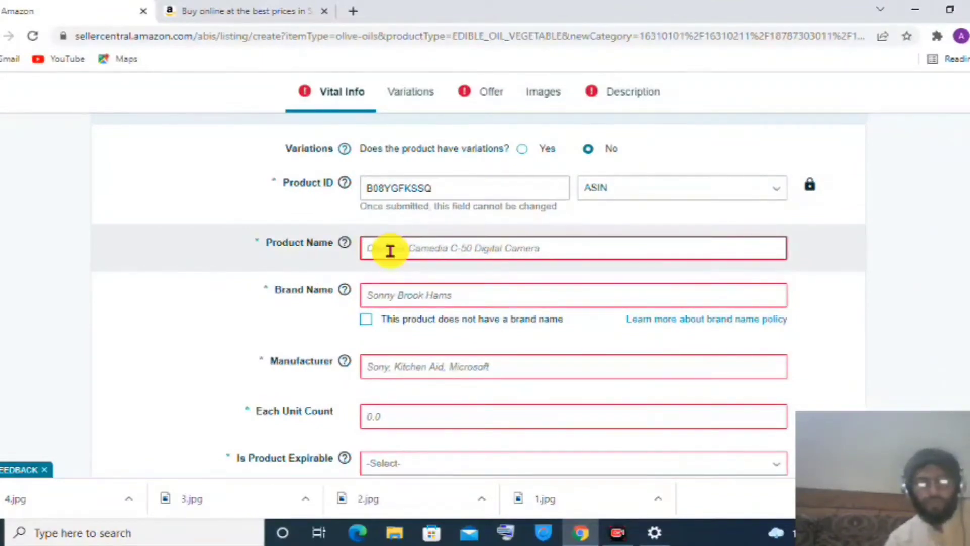
pyautogui.click(390, 251)
pyautogui.hotkey('ctrl', 'v')
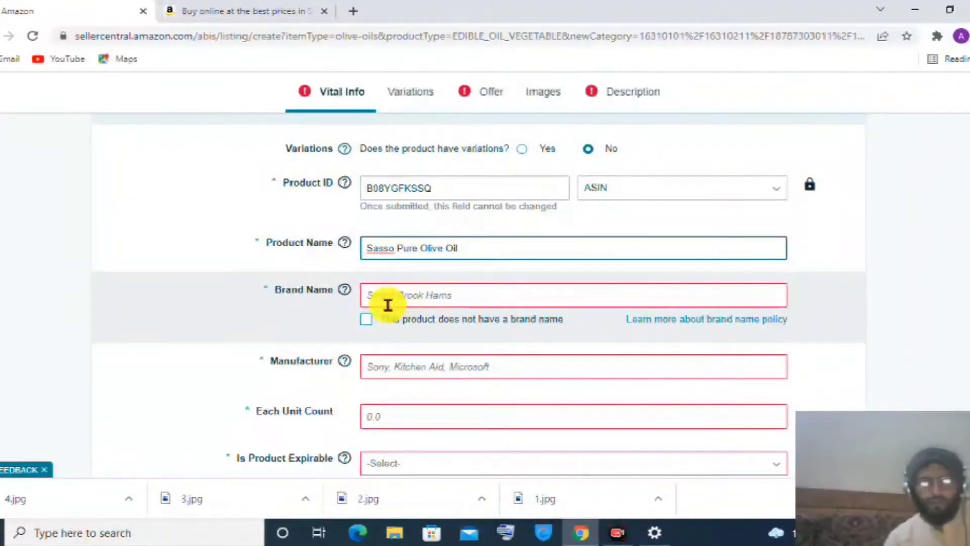
# Step: Copy "Sasso" from the product name and enter it as both the Brand Name and the Manufacturer
pyautogui.moveTo(395, 251); pyautogui.dragTo(364, 247)
pyautogui.hotkey('ctrl', 'c')
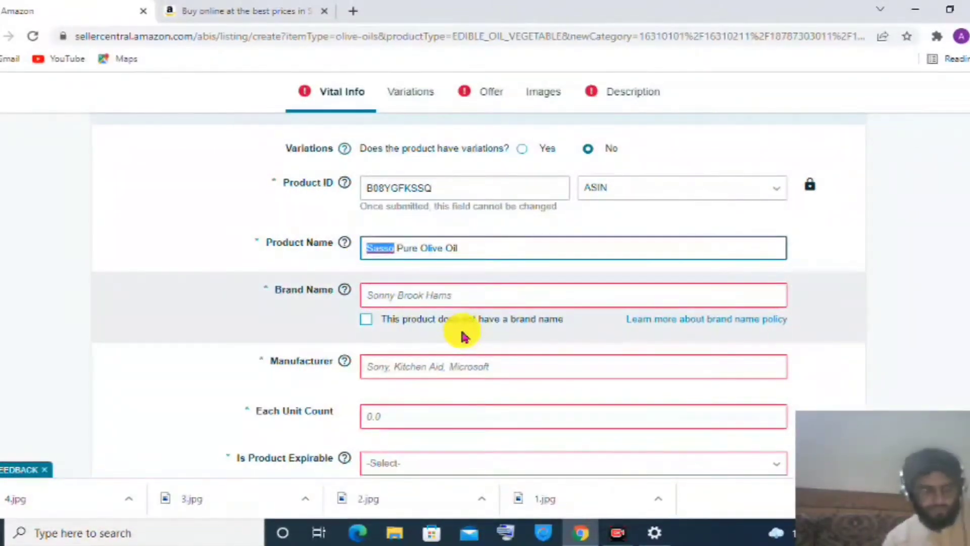
pyautogui.click(380, 302)
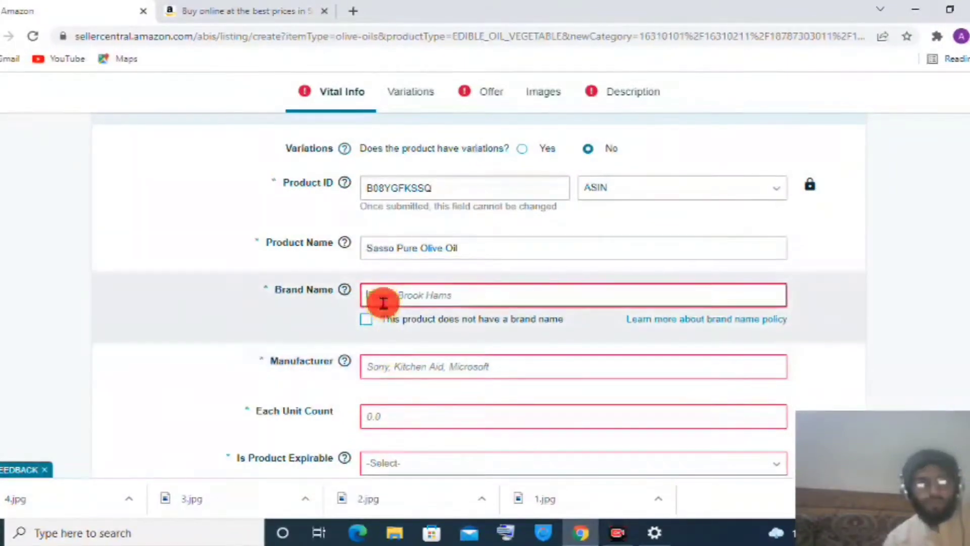
pyautogui.hotkey('ctrl', 'v')
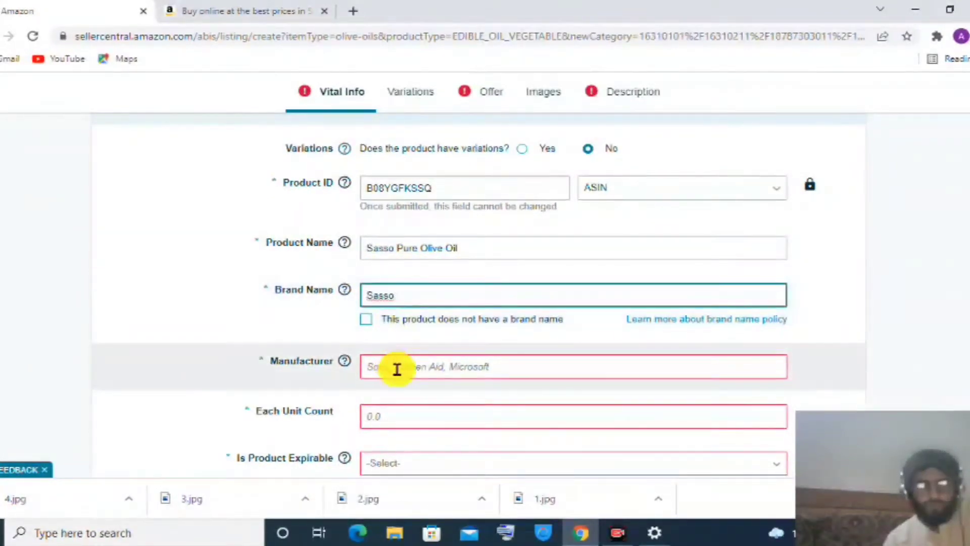
pyautogui.click(397, 368)
pyautogui.hotkey('ctrl', 'v')
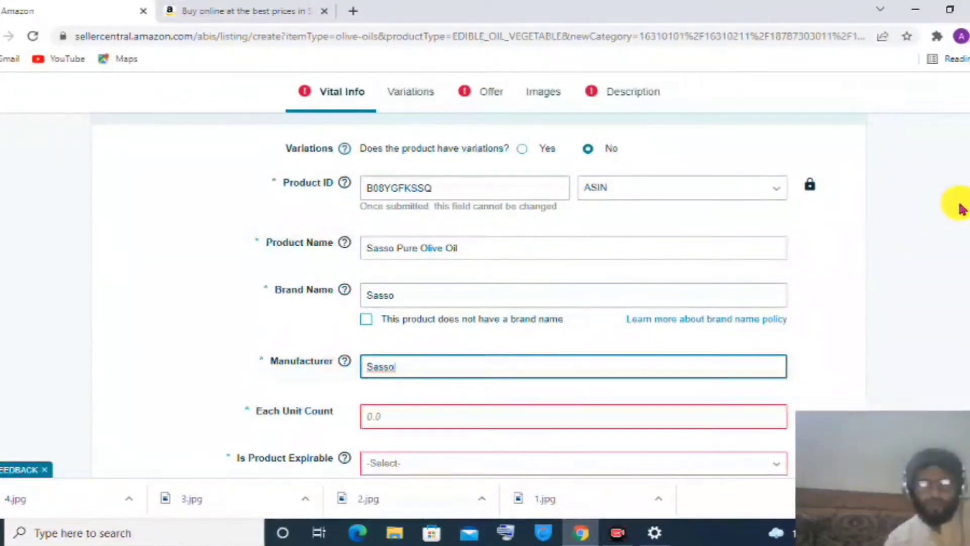
pyautogui.scroll(-2, 955, 212)
pyautogui.scroll(-1, 917, 262)
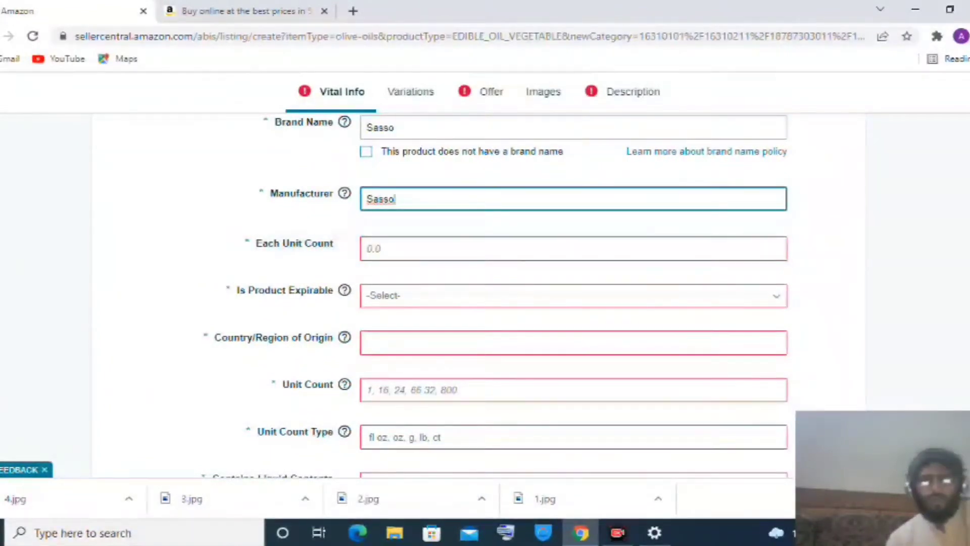
# Step: Set the listing's Each Unit Count to 400 and mark the product as expirable with Yes
pyautogui.scroll(2, 574, 296)
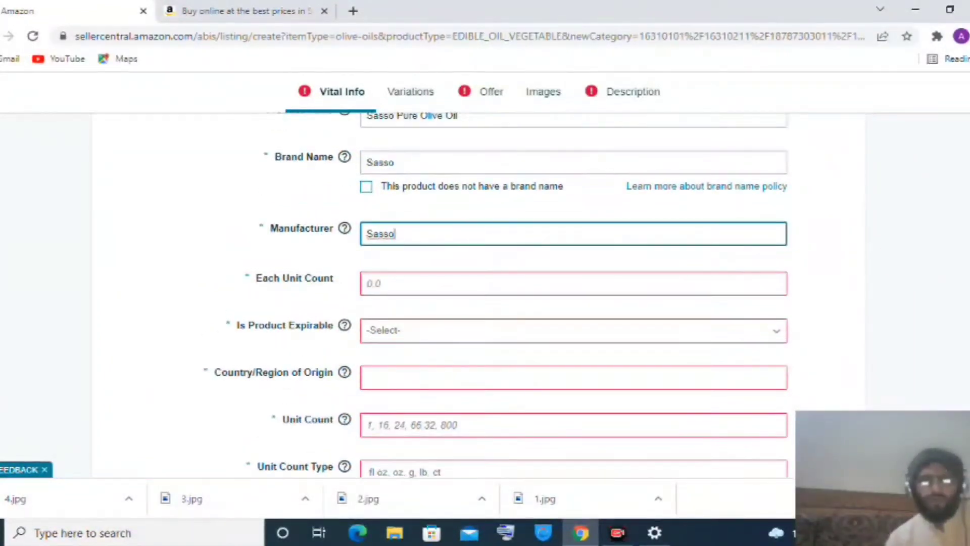
pyautogui.scroll(-1, 574, 295)
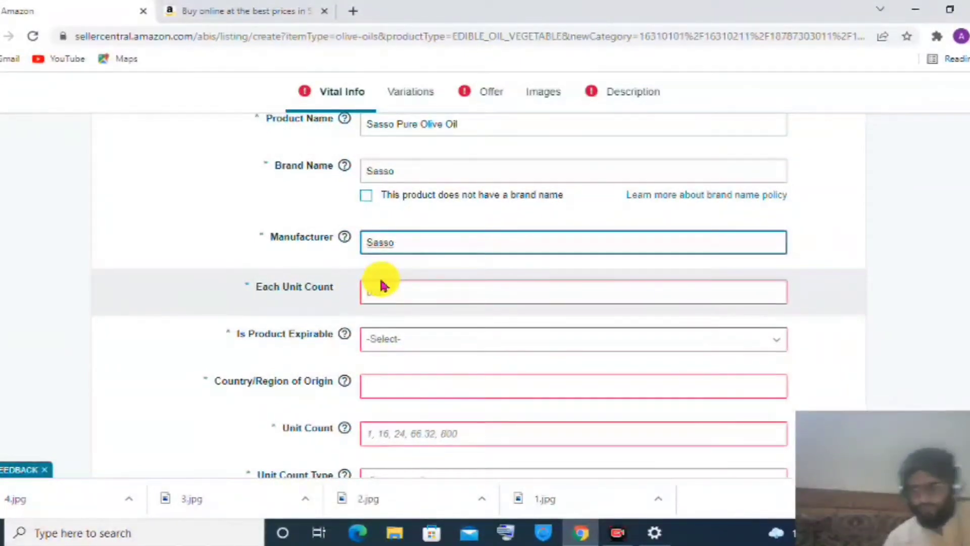
pyautogui.write('00')
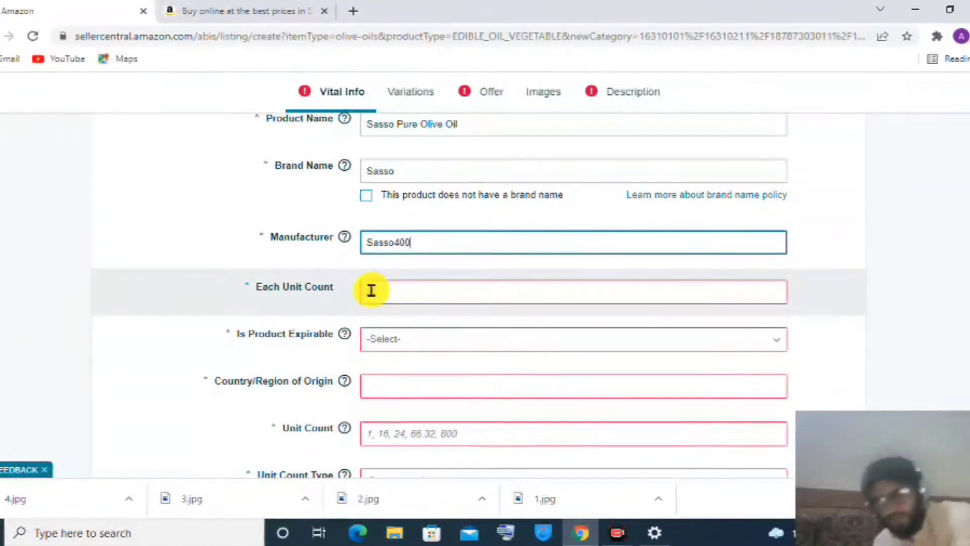
pyautogui.press('BackSpace')
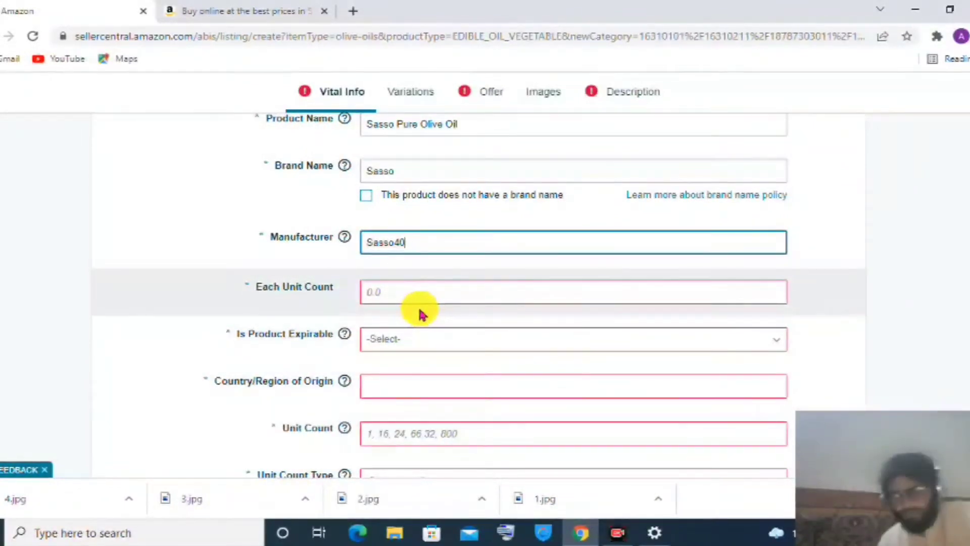
pyautogui.press('BackSpace')
pyautogui.click(403, 297)
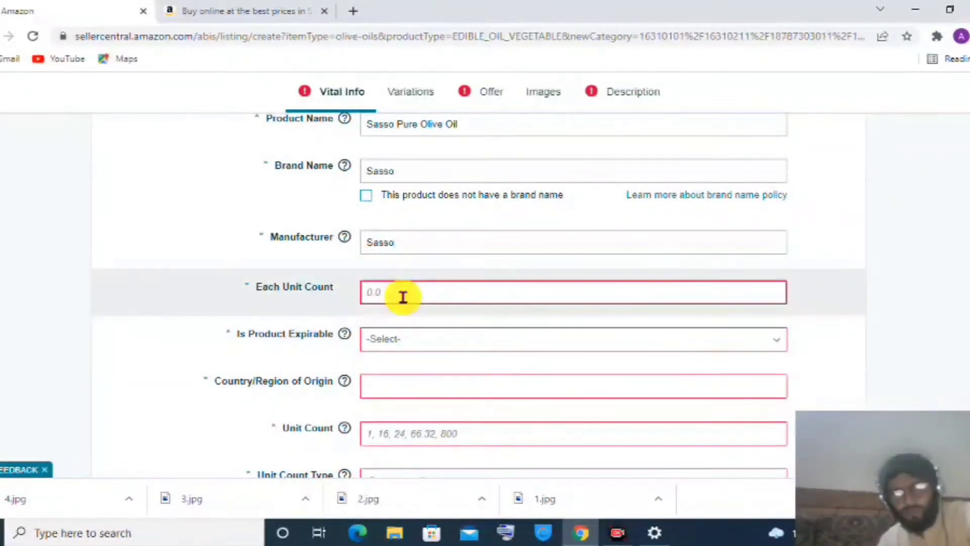
pyautogui.write('400')
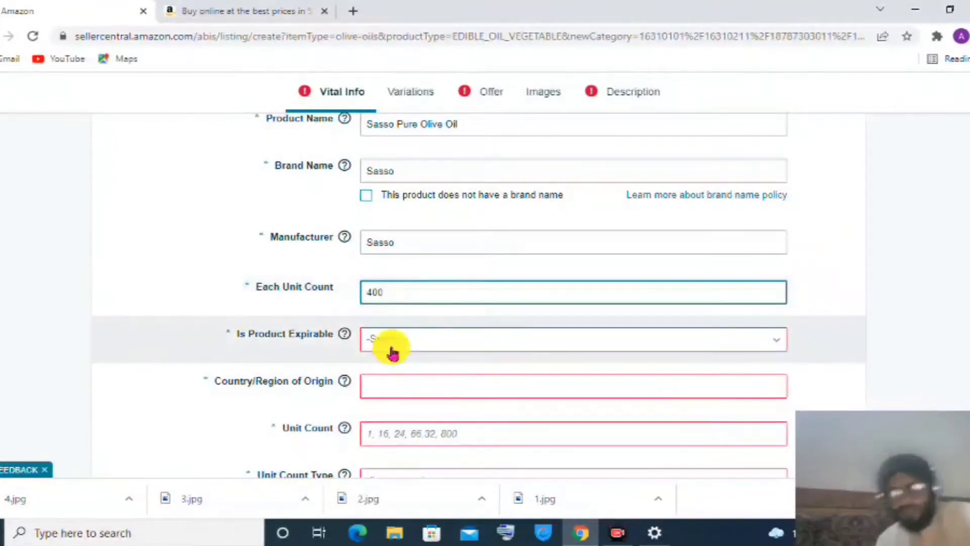
pyautogui.click(393, 340)
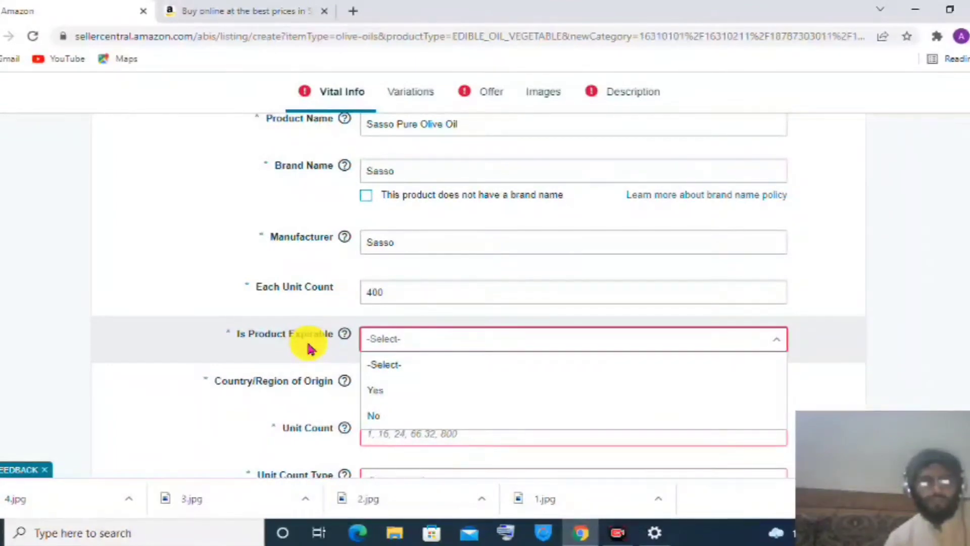
pyautogui.click(403, 390)
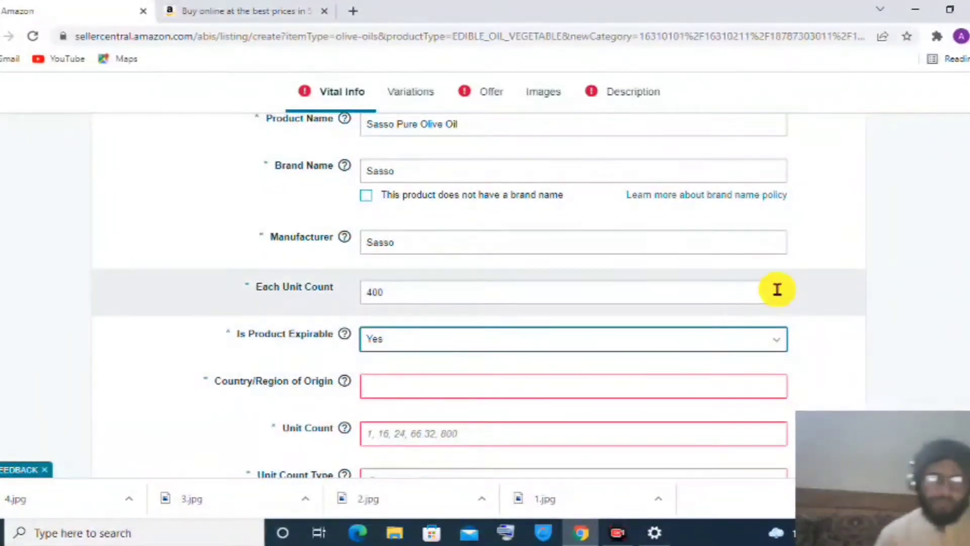
# Step: Set the listing's Country/Region of Origin to Pakistan
pyautogui.scroll(1, 934, 288)
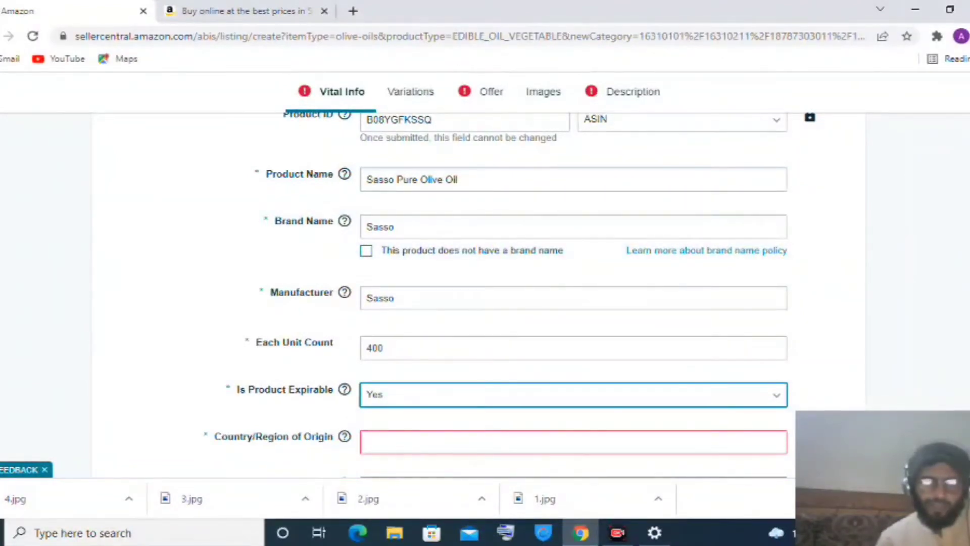
pyautogui.scroll(3, 917, 216)
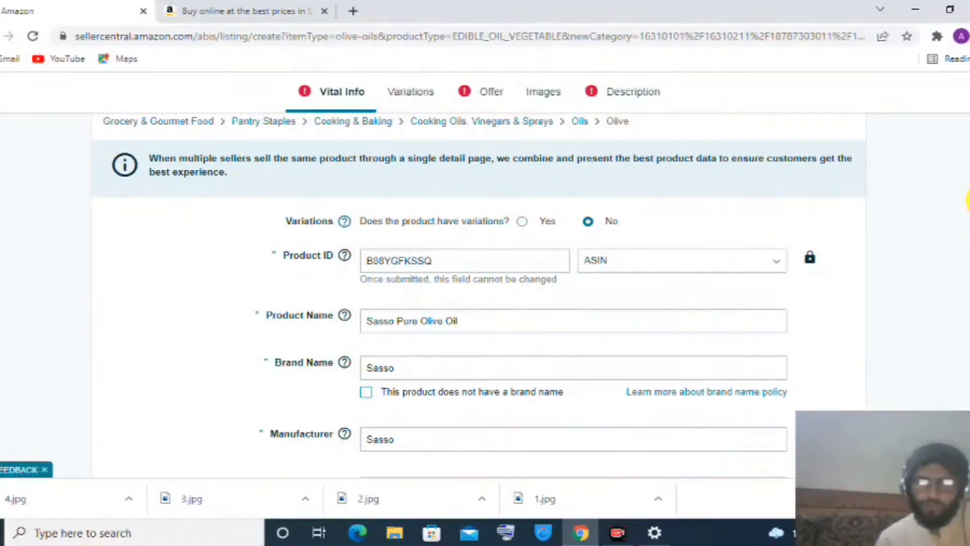
pyautogui.scroll(-10, 479, 296)
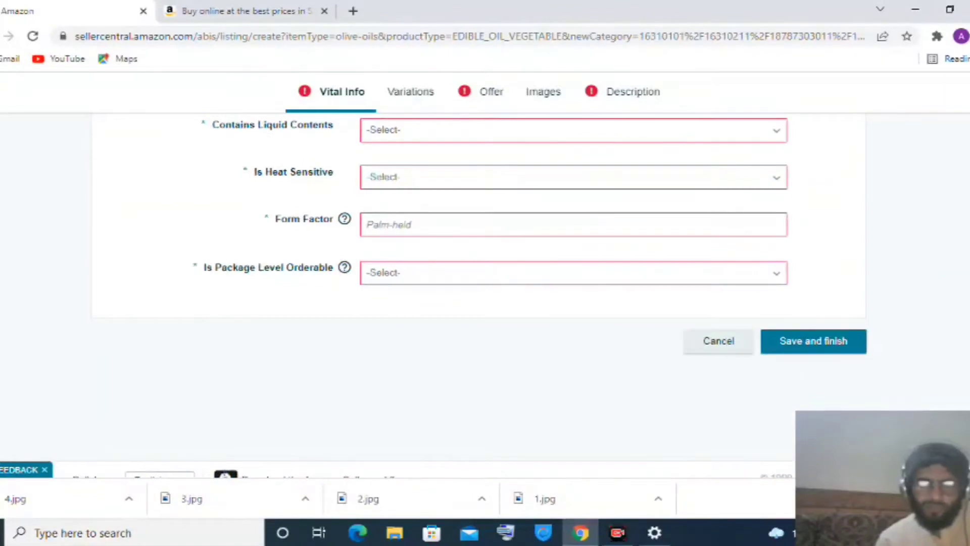
pyautogui.scroll(5, 420, 227)
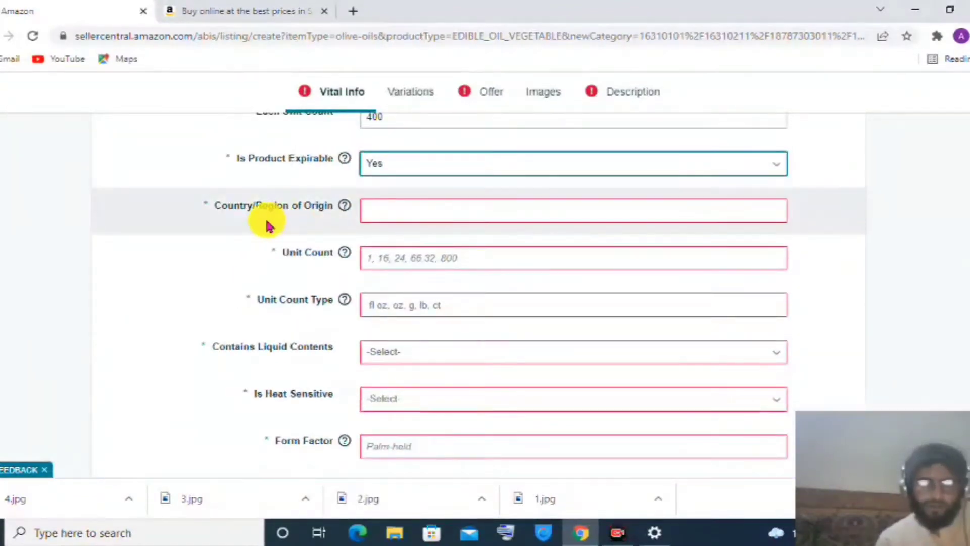
pyautogui.click(400, 213)
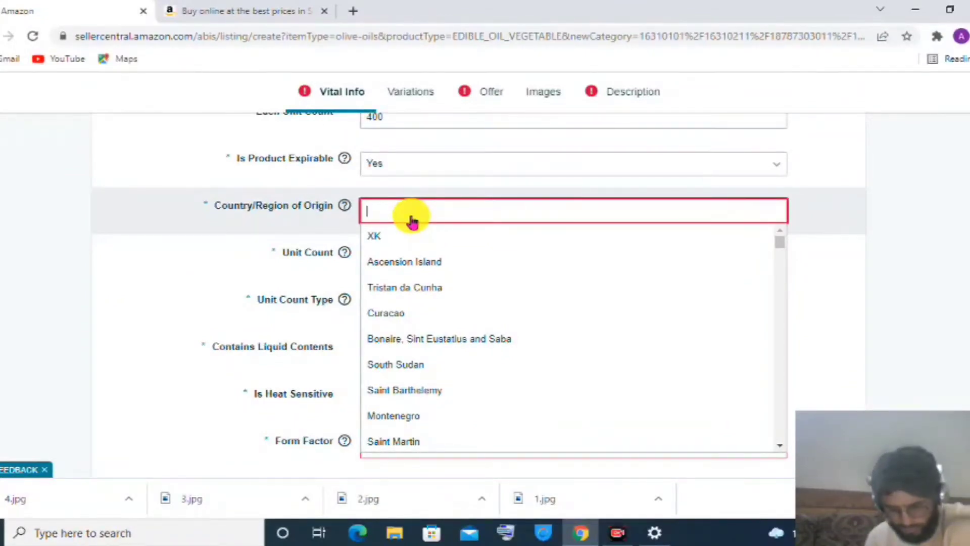
pyautogui.write('p')
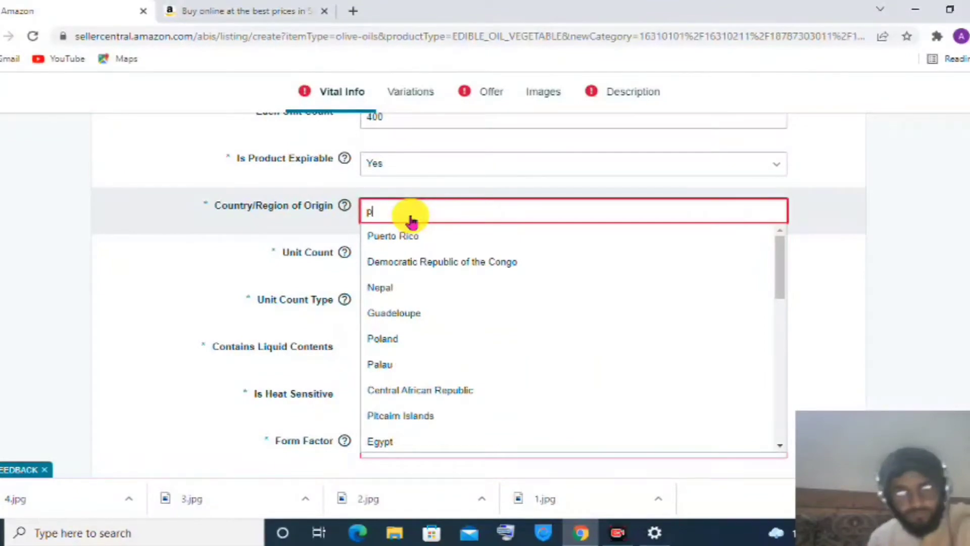
pyautogui.write('ak')
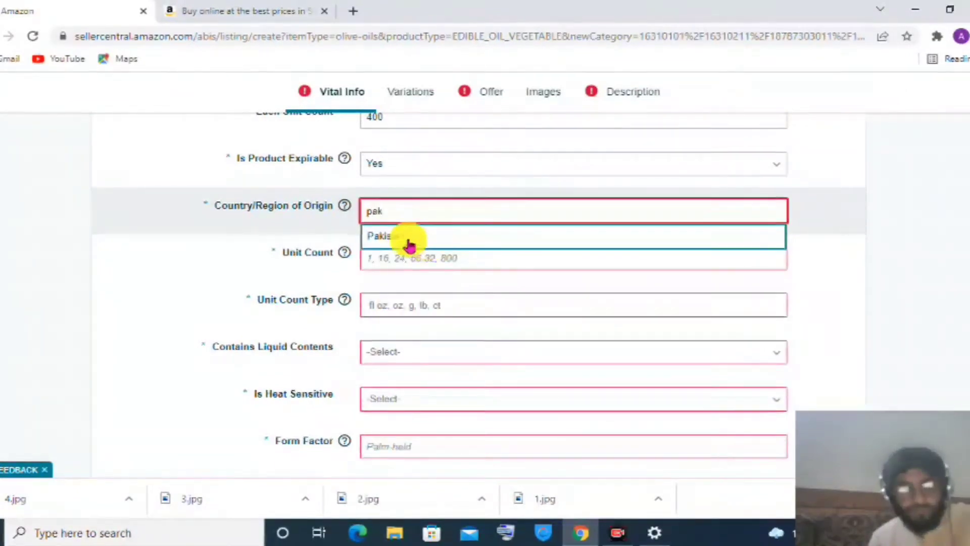
pyautogui.click(387, 236)
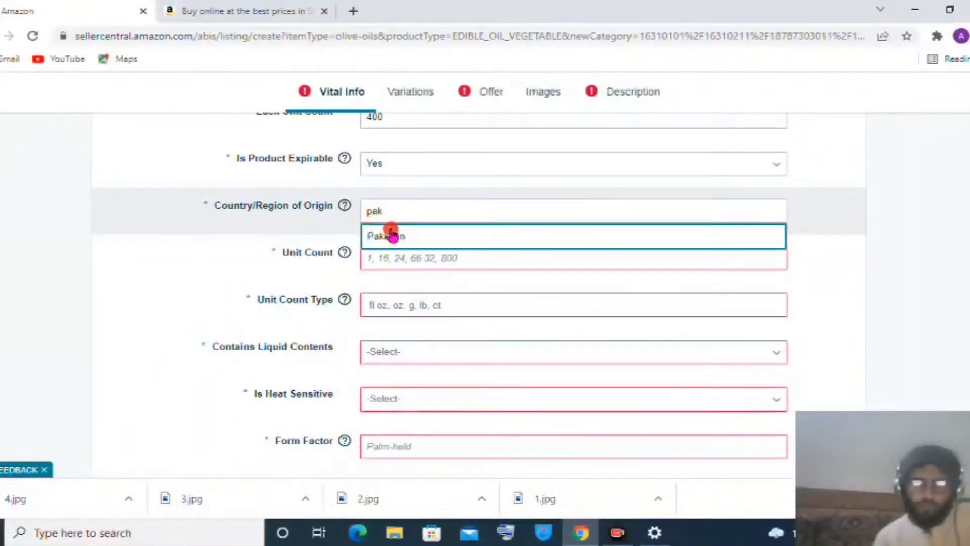
pyautogui.click(388, 234)
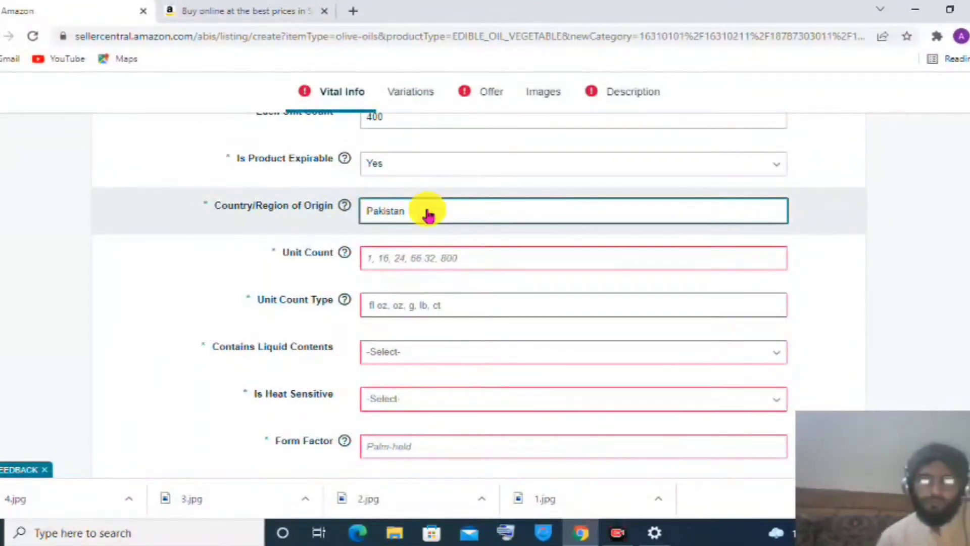
pyautogui.moveTo(346, 206)
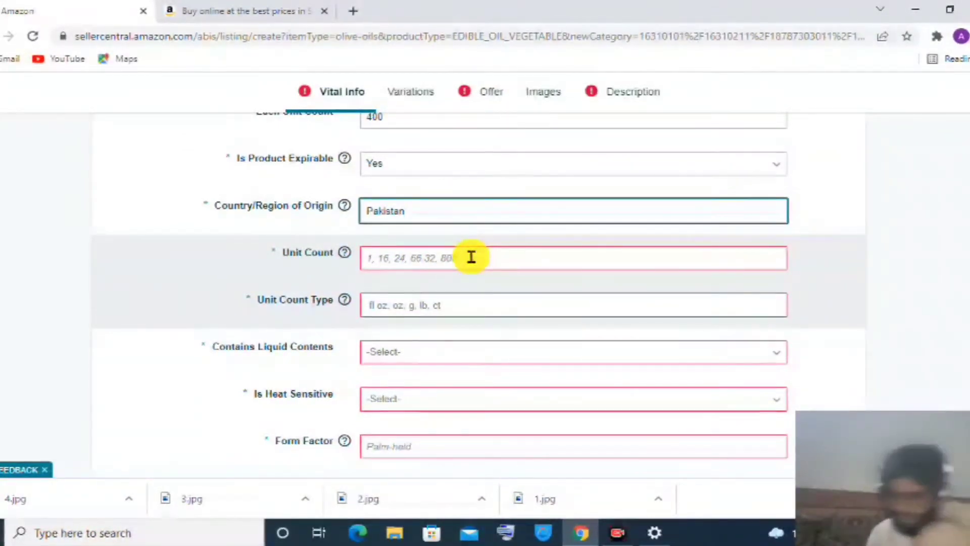
# Step: Set the Unit Count to 1 and choose Gram as the Unit Count Type
pyautogui.write('1')
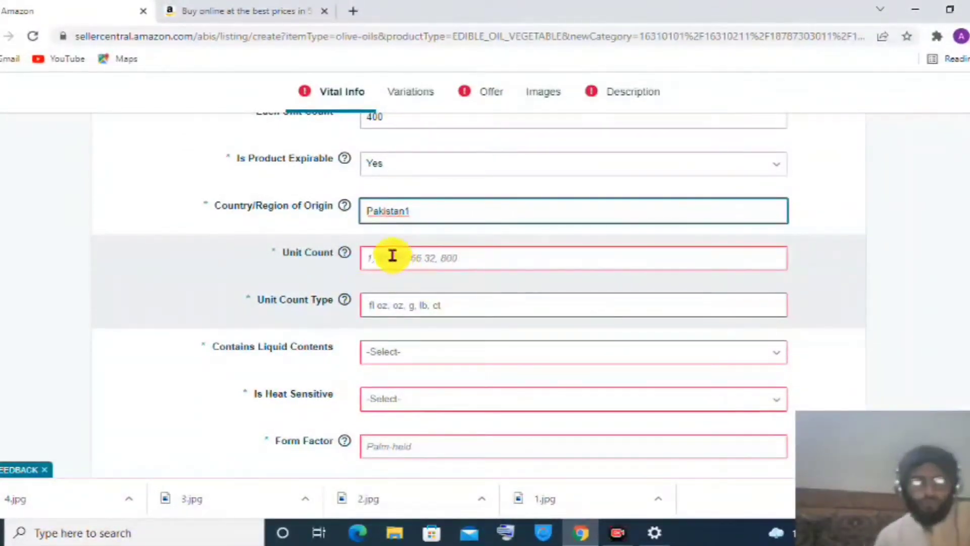
pyautogui.press('BackSpace')
pyautogui.click(418, 259)
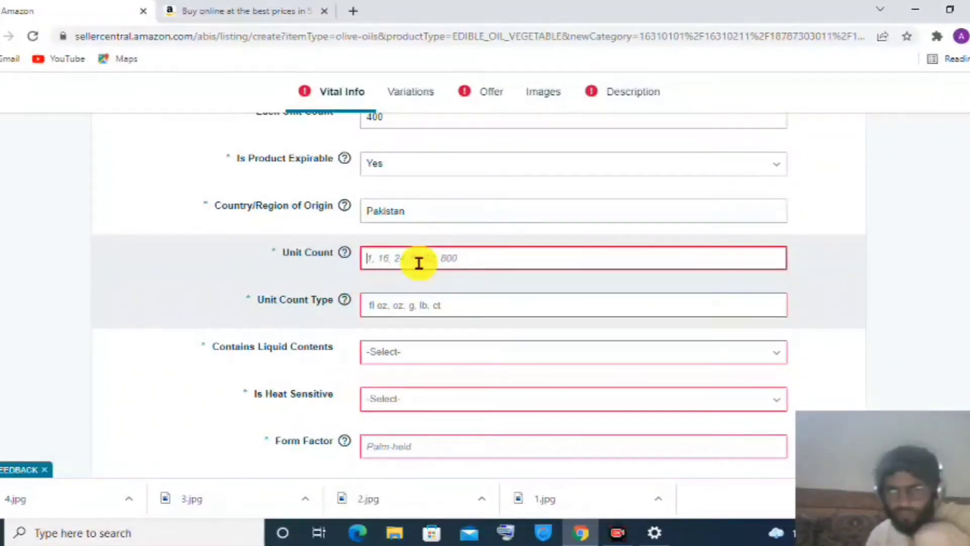
pyautogui.write('1')
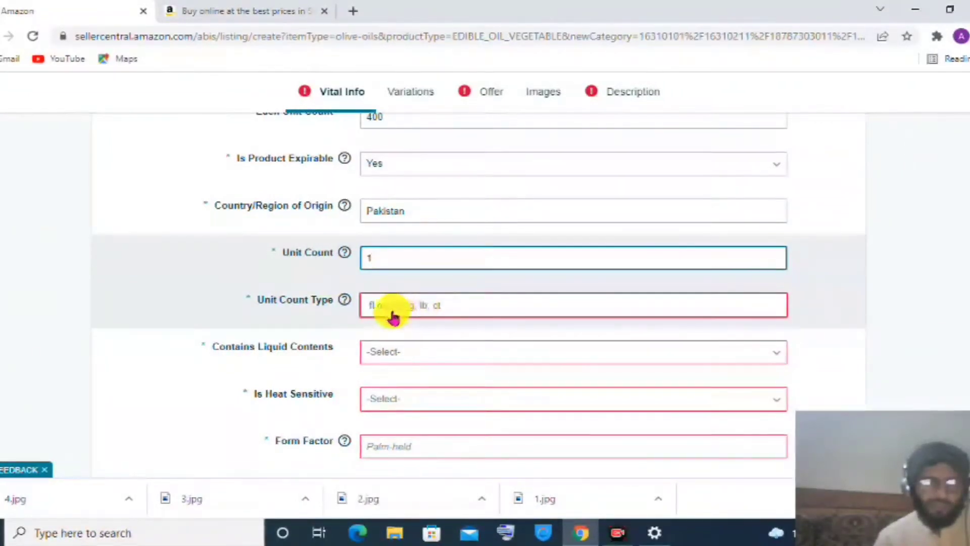
pyautogui.click(431, 309)
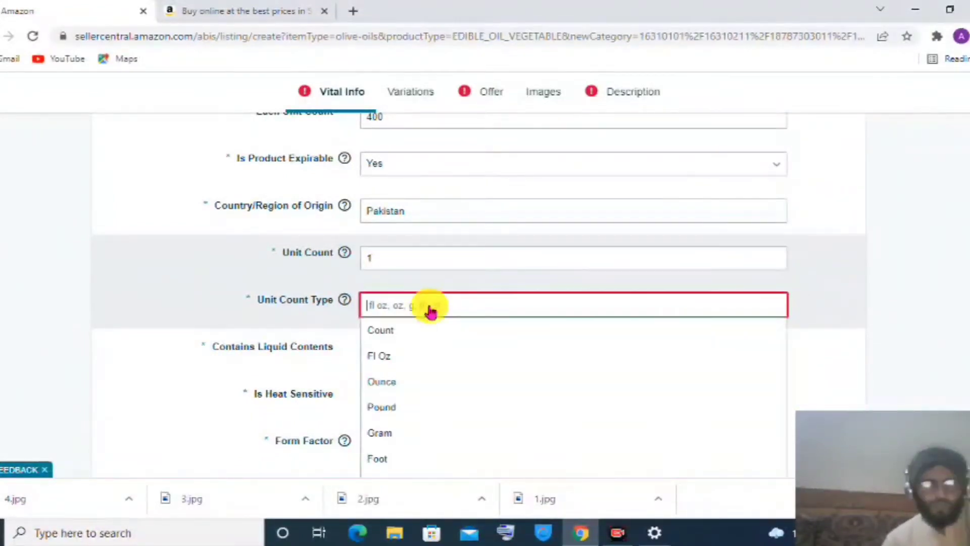
pyautogui.click(380, 436)
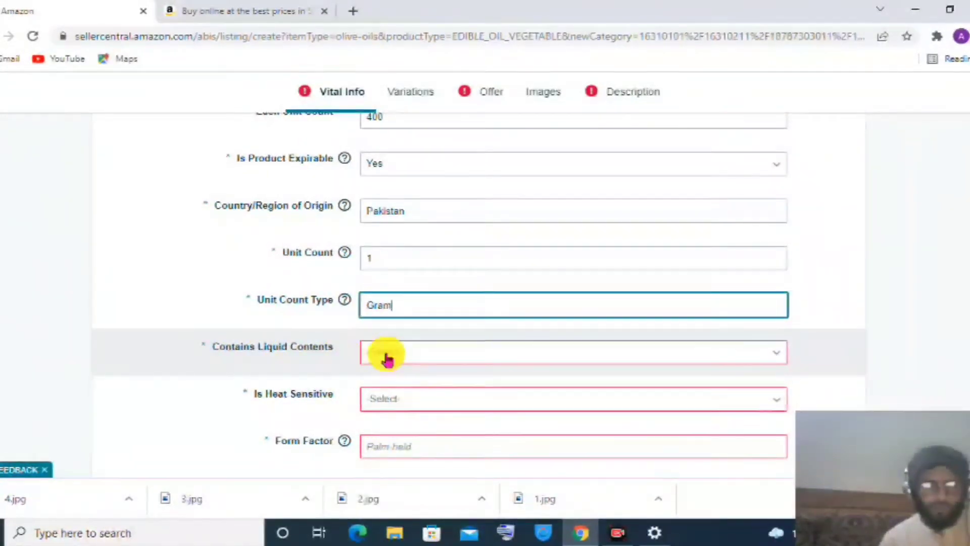
# Step: Answer Yes for both Contains Liquid Contents and Is Heat Sensitive
pyautogui.click(412, 353)
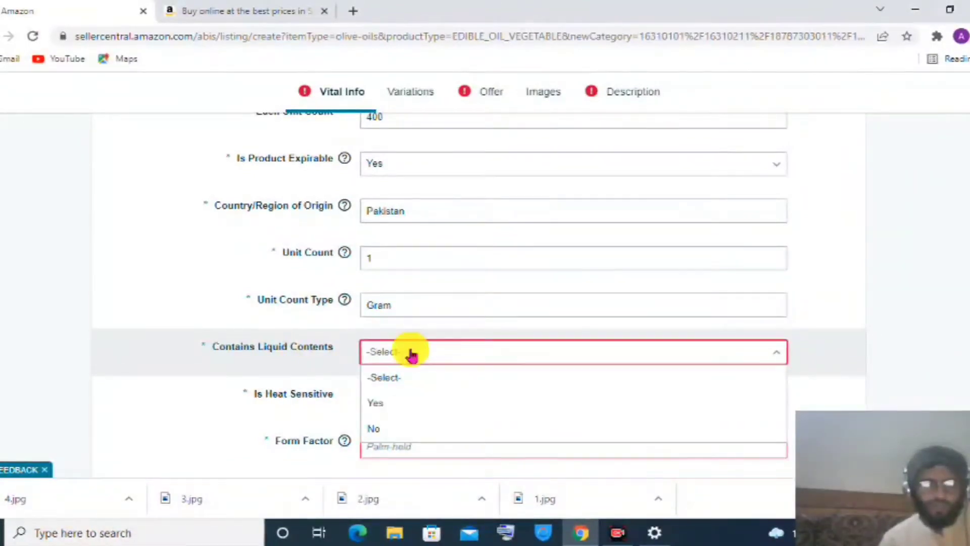
pyautogui.click(396, 404)
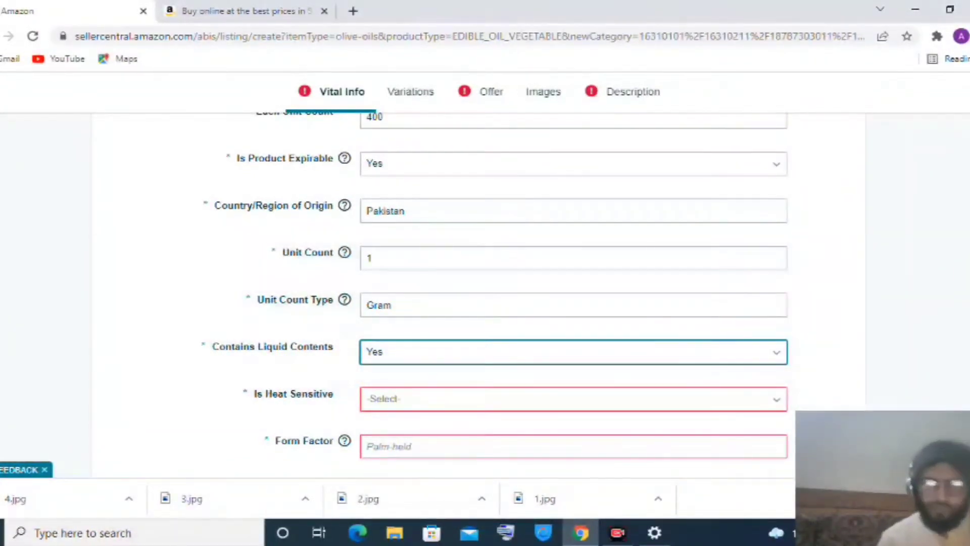
pyautogui.scroll(-2, 960, 275)
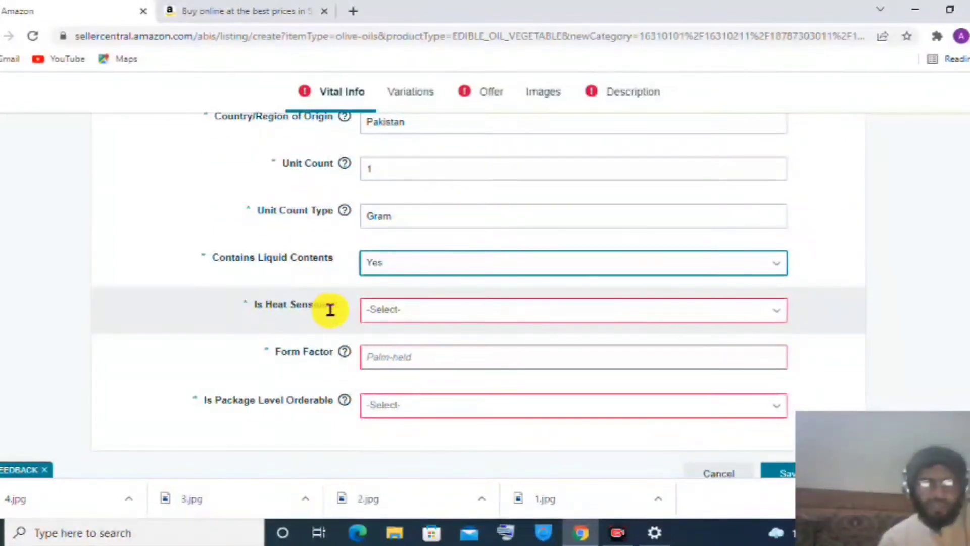
pyautogui.click(399, 315)
pyautogui.click(400, 314)
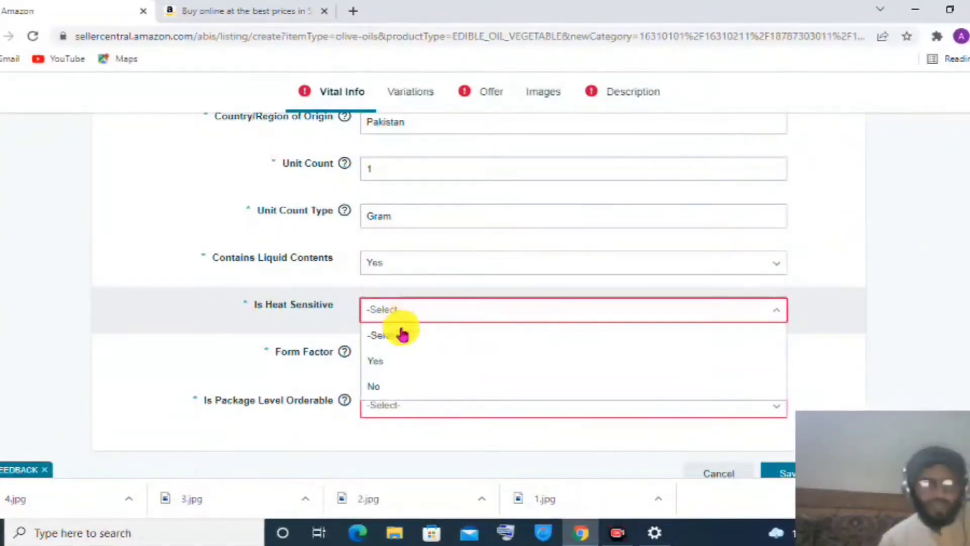
pyautogui.click(398, 361)
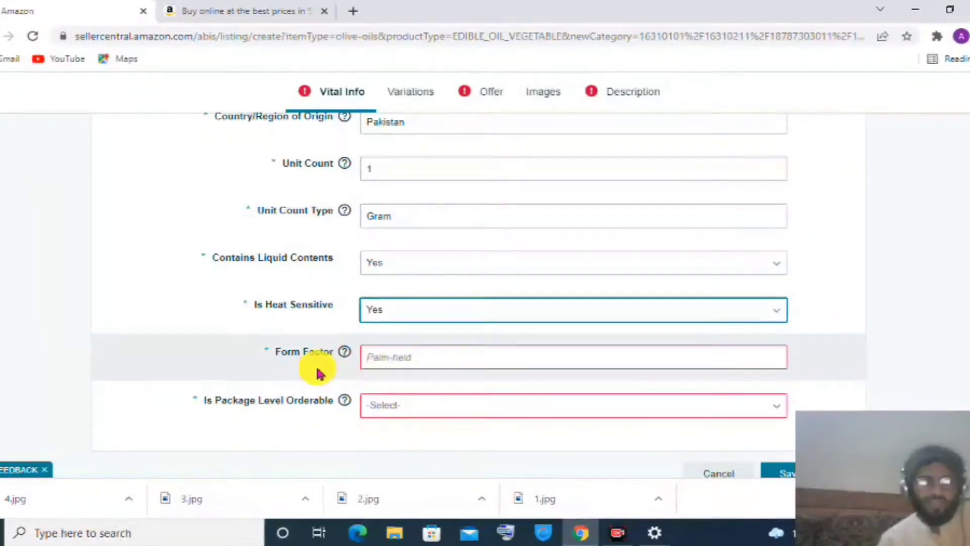
# Step: Enter "steel" as the Form Factor and set Is Package Level Orderable to Yes
pyautogui.moveTo(348, 354)
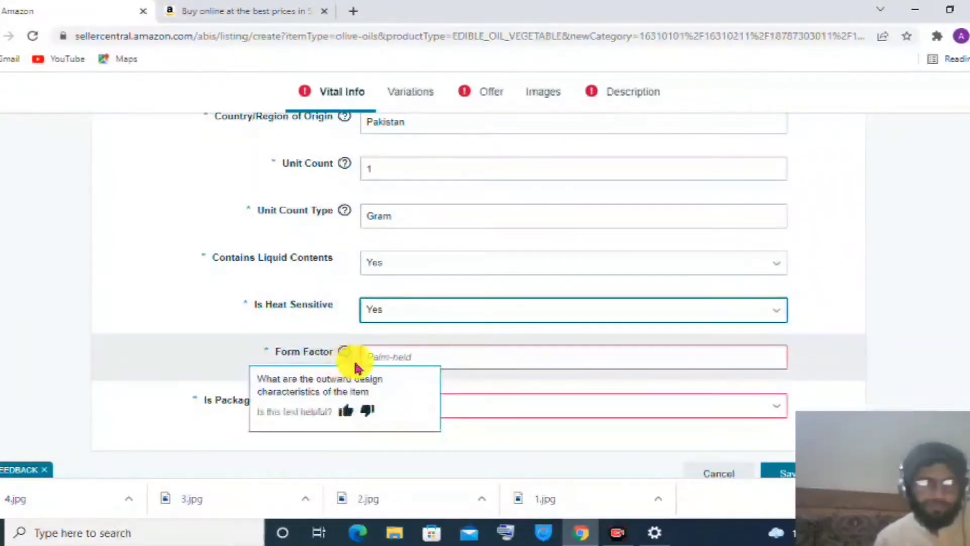
pyautogui.click(382, 360)
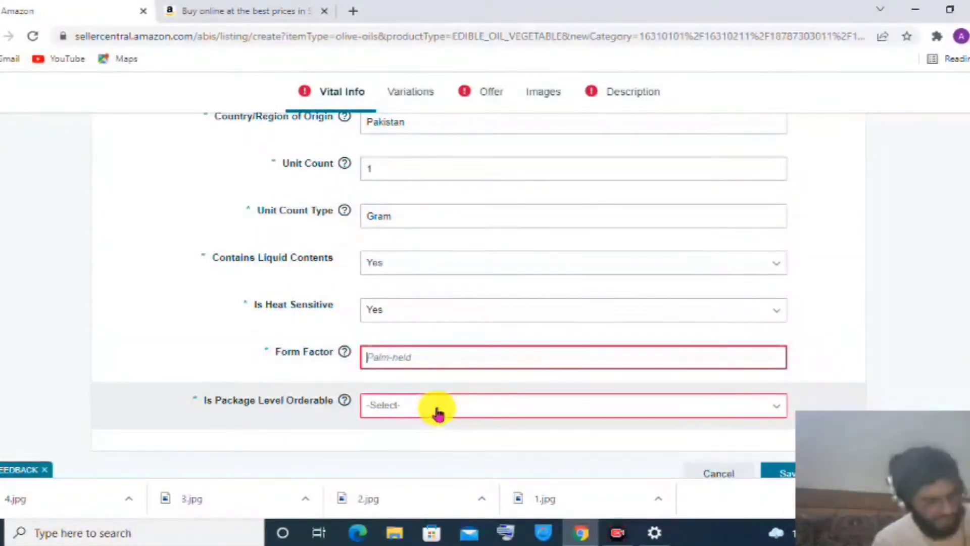
pyautogui.write('s')
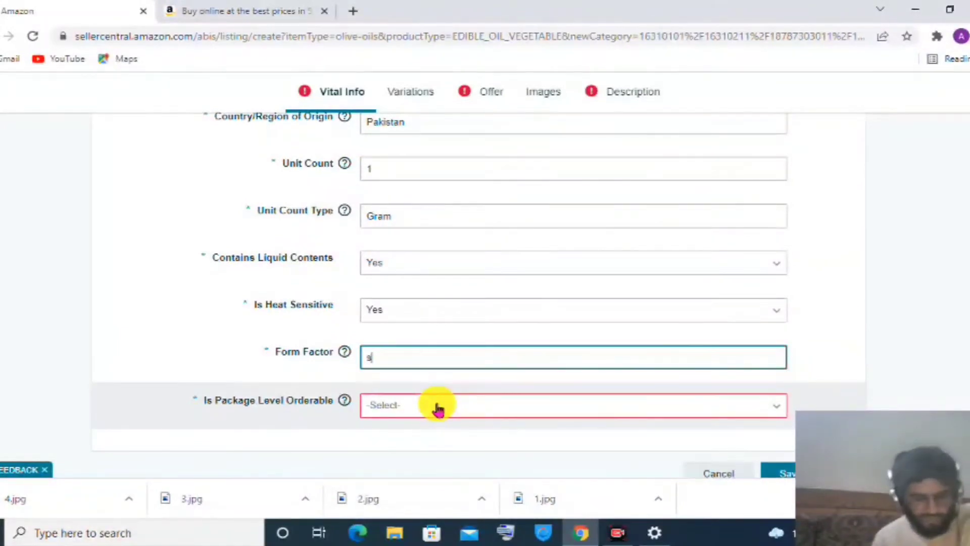
pyautogui.write('teel')
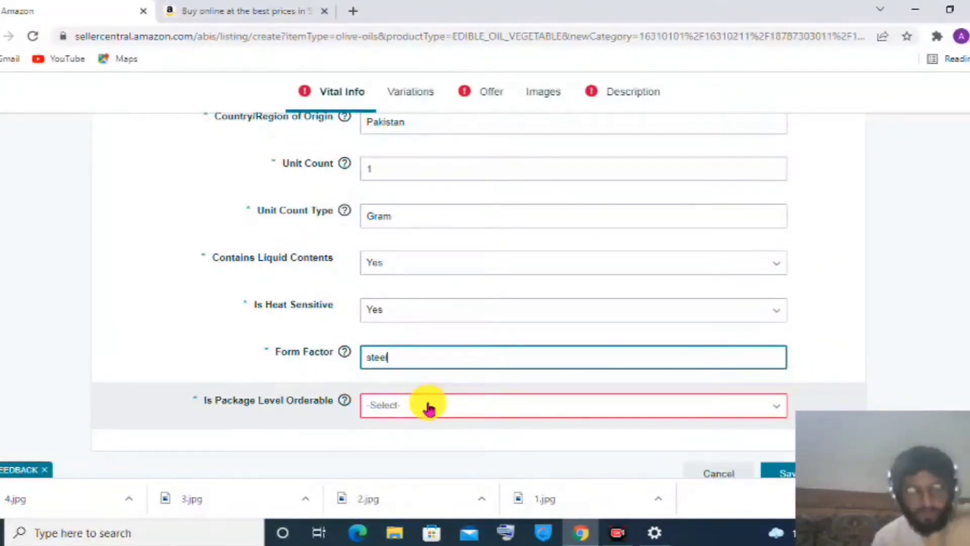
pyautogui.click(410, 406)
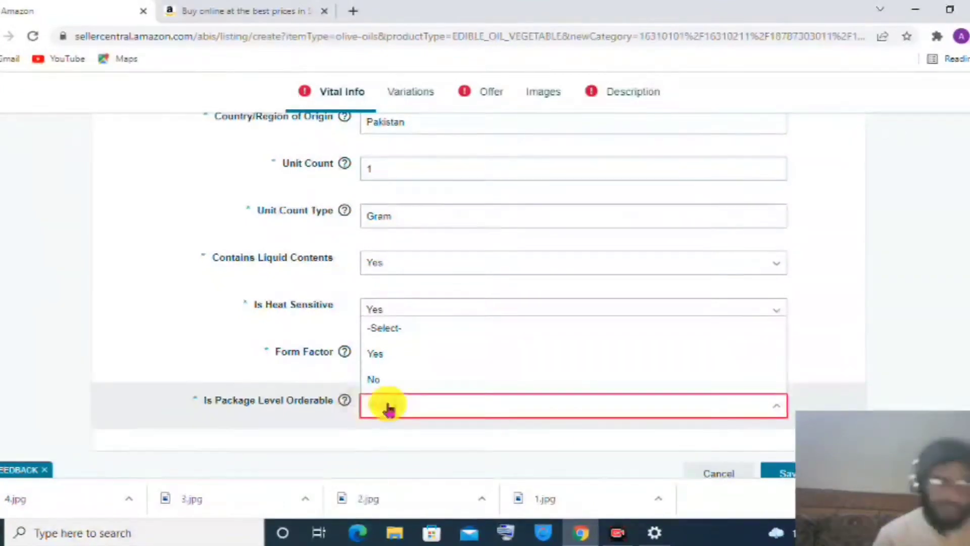
pyautogui.click(385, 355)
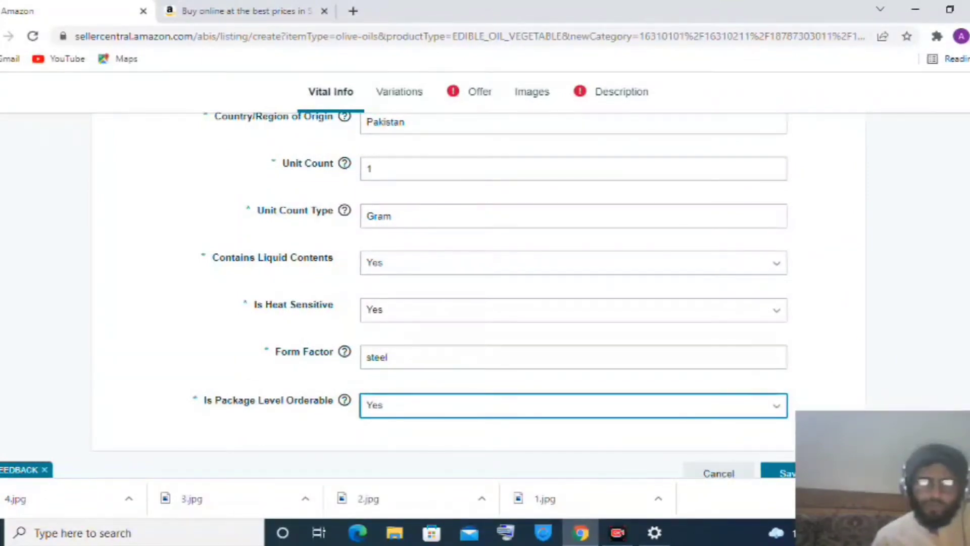
pyautogui.scroll(2, 479, 294)
pyautogui.scroll(10, 479, 294)
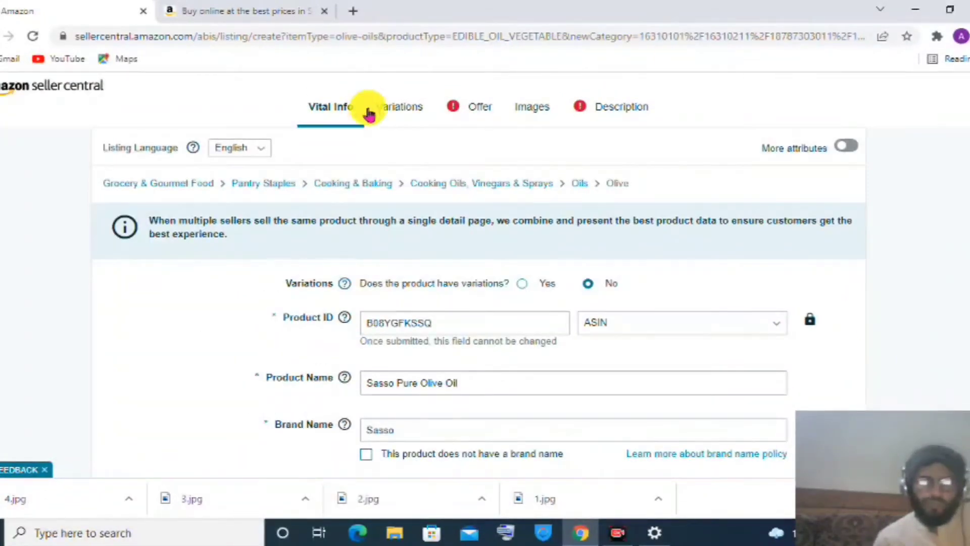
# Step: Enter "am12345011" as the Seller SKU in the listing's offer details
pyautogui.click(399, 107)
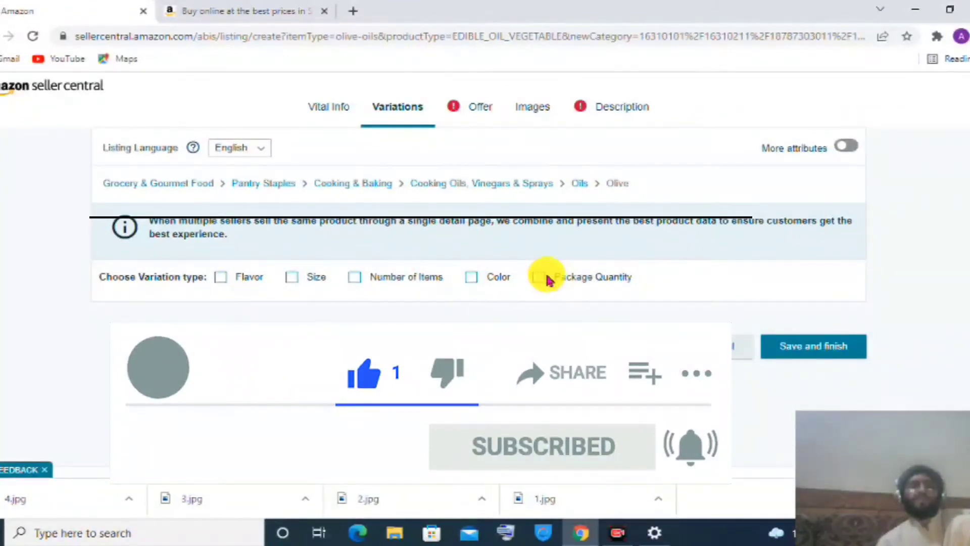
pyautogui.click(465, 107)
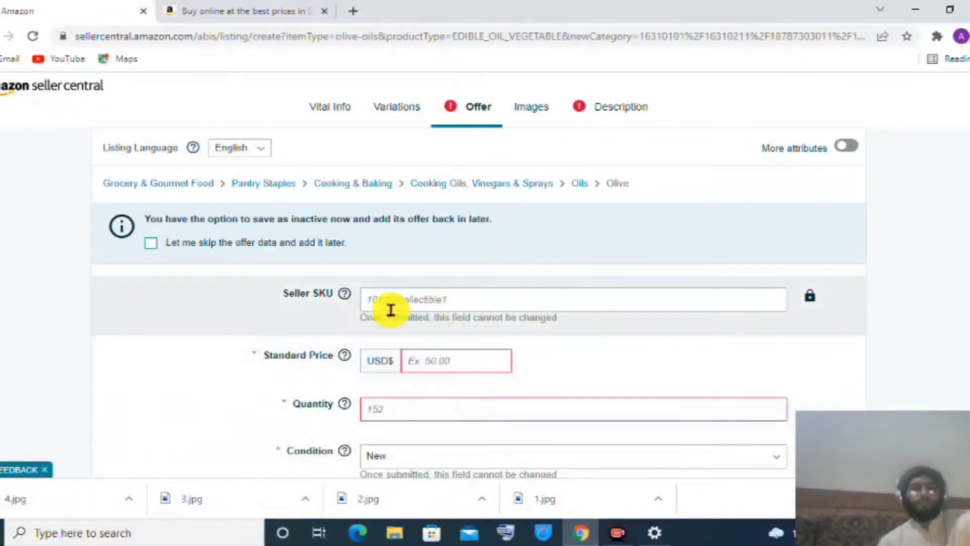
pyautogui.click(406, 299)
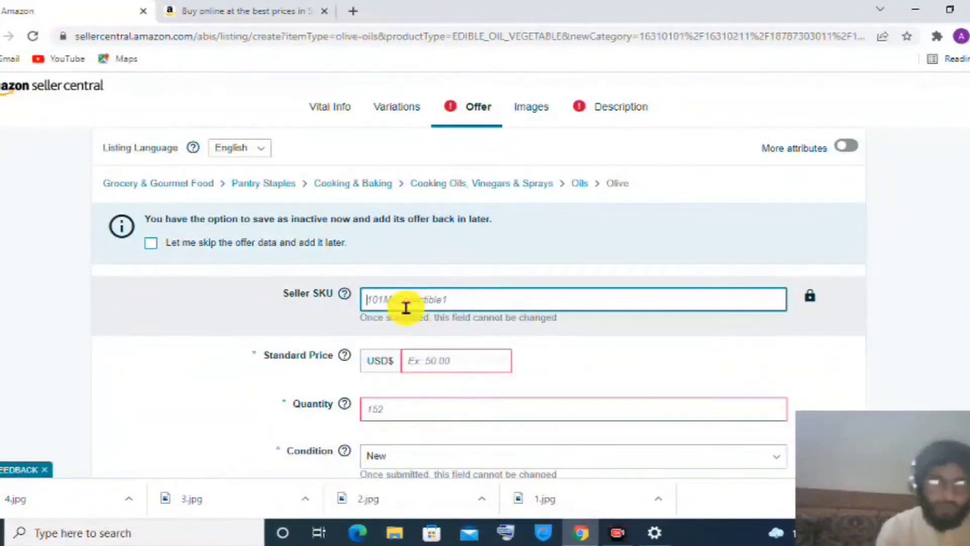
pyautogui.write('a')
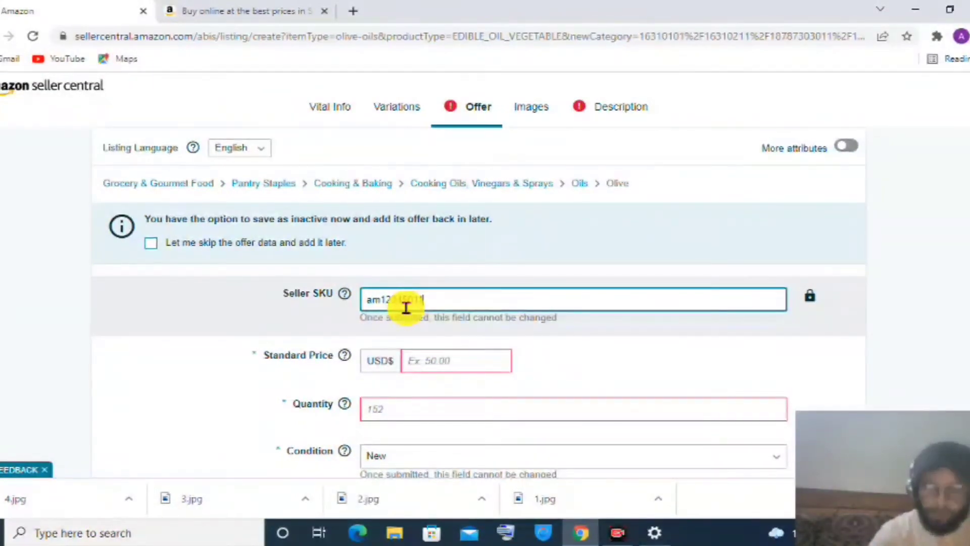
pyautogui.write('m12345011')
# Step: Set the offer's Standard Price to USD 60 and the Quantity to 10
pyautogui.click(424, 356)
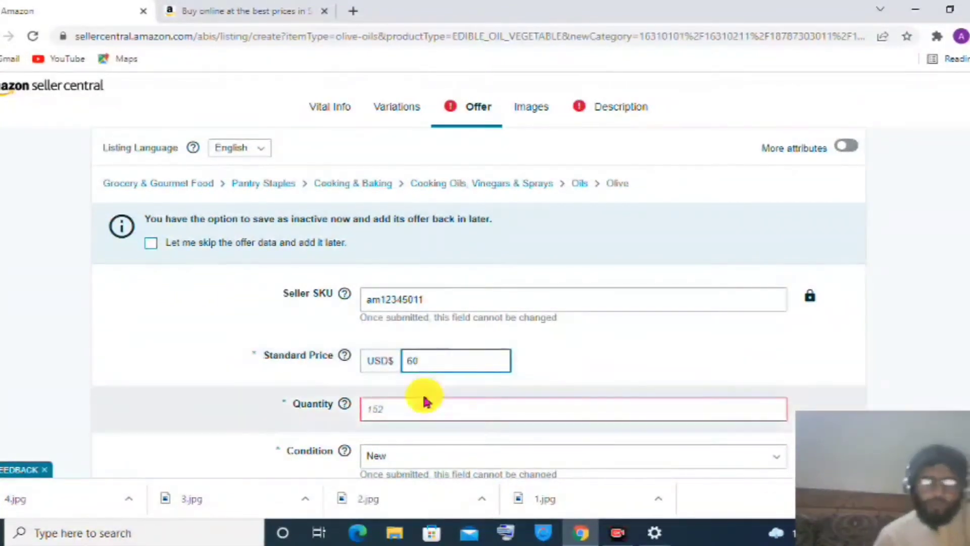
pyautogui.click(410, 409)
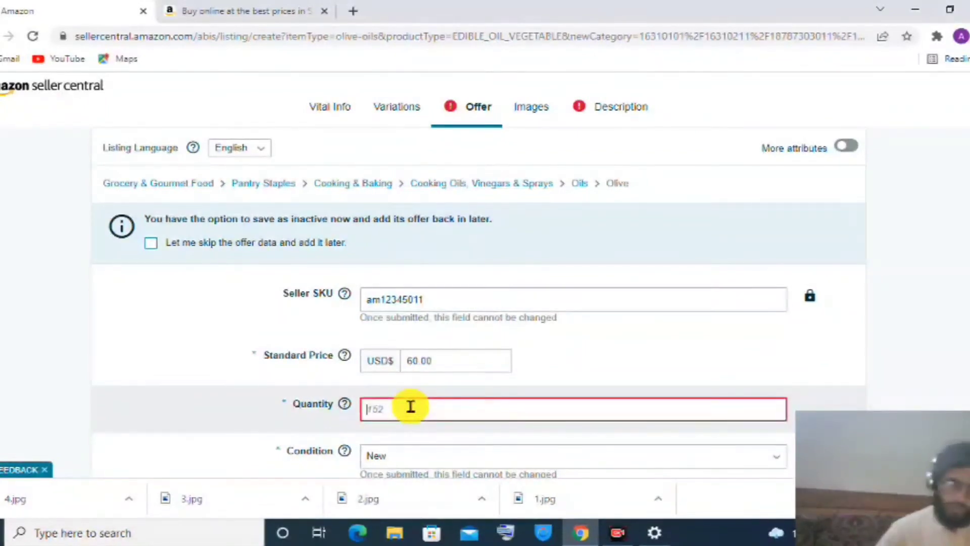
pyautogui.write('10')
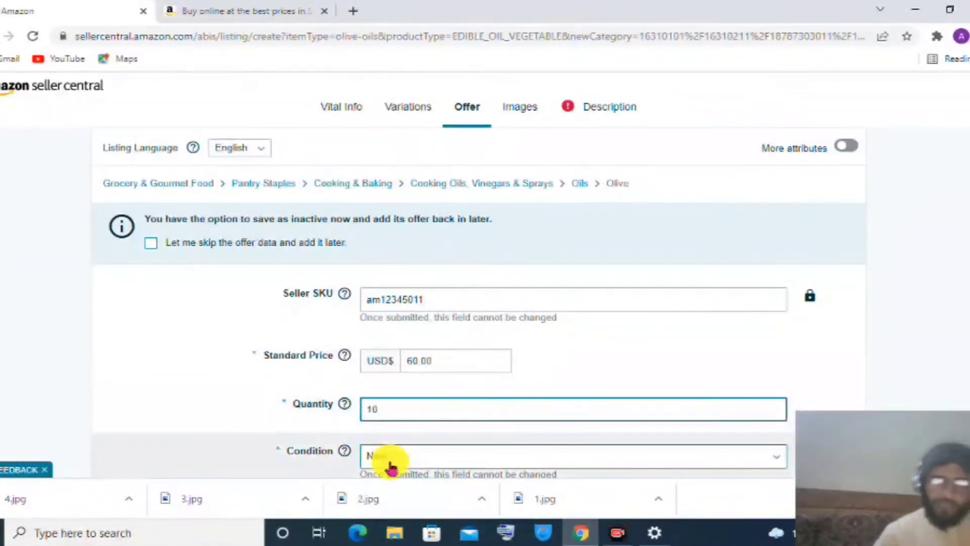
pyautogui.scroll(-5, 619, 264)
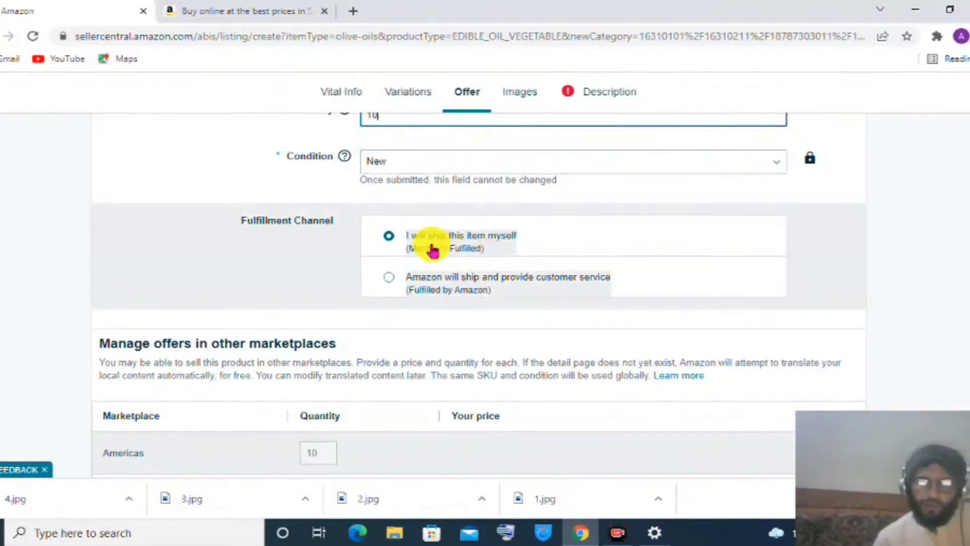
pyautogui.scroll(-6, 966, 357)
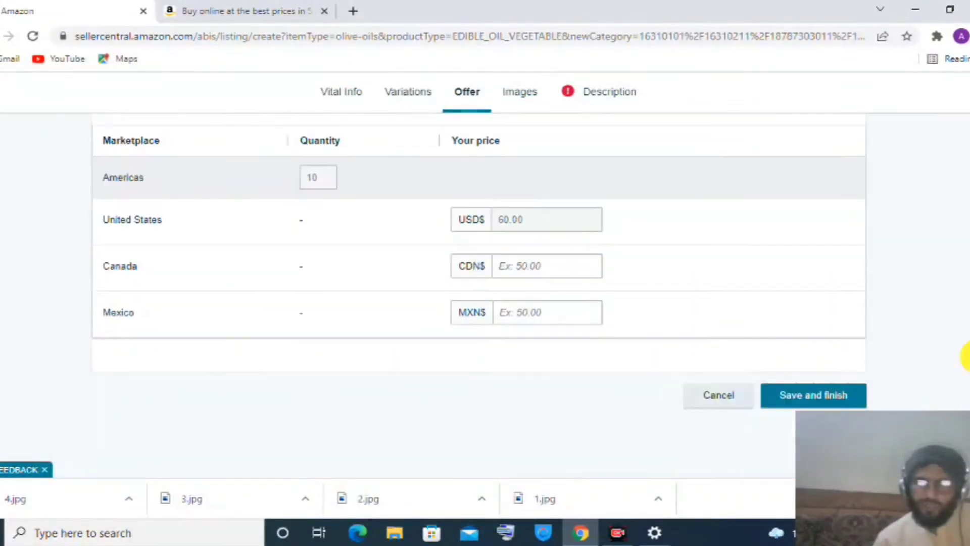
pyautogui.scroll(10, 965, 358)
pyautogui.scroll(1, 479, 294)
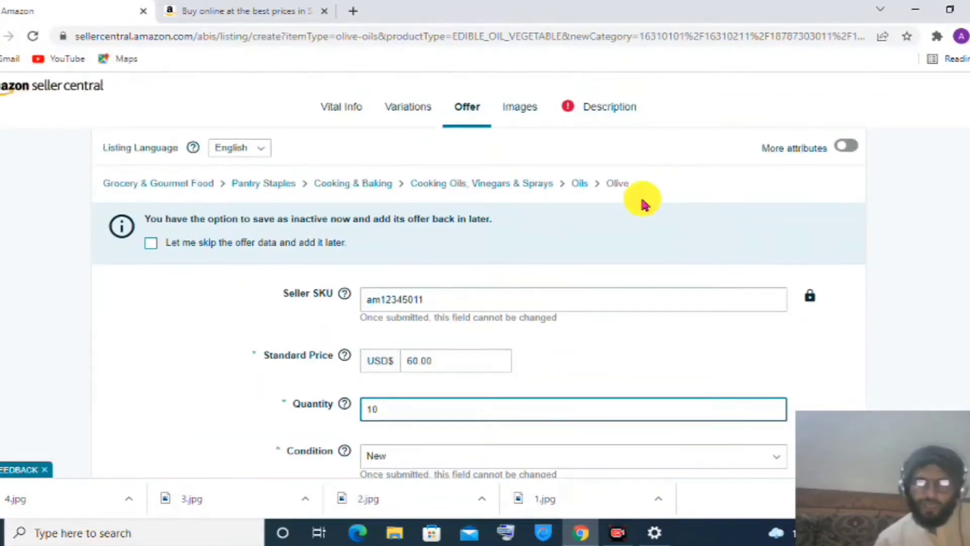
# Step: Upload the JPG file 1 from the Desktop as the listing's main product image
pyautogui.click(526, 108)
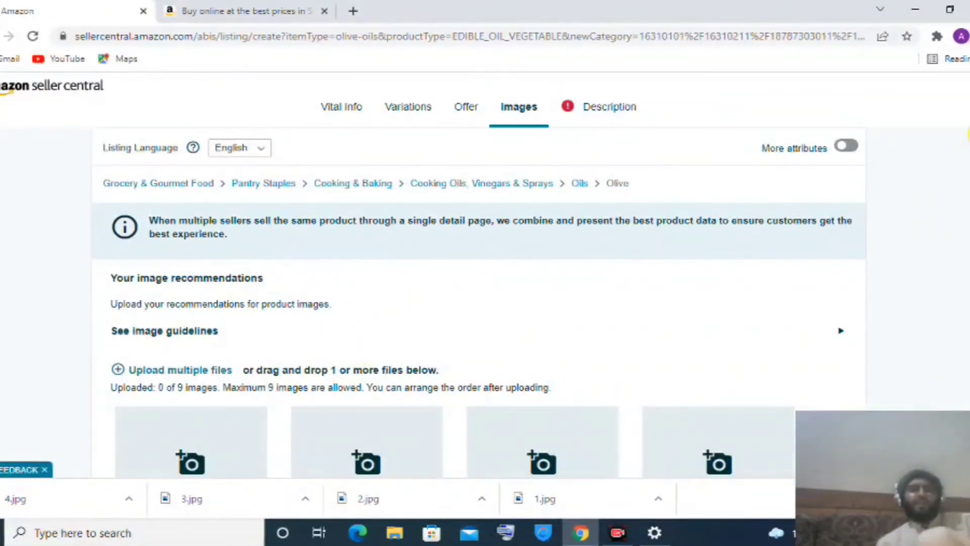
pyautogui.scroll(-5, 479, 295)
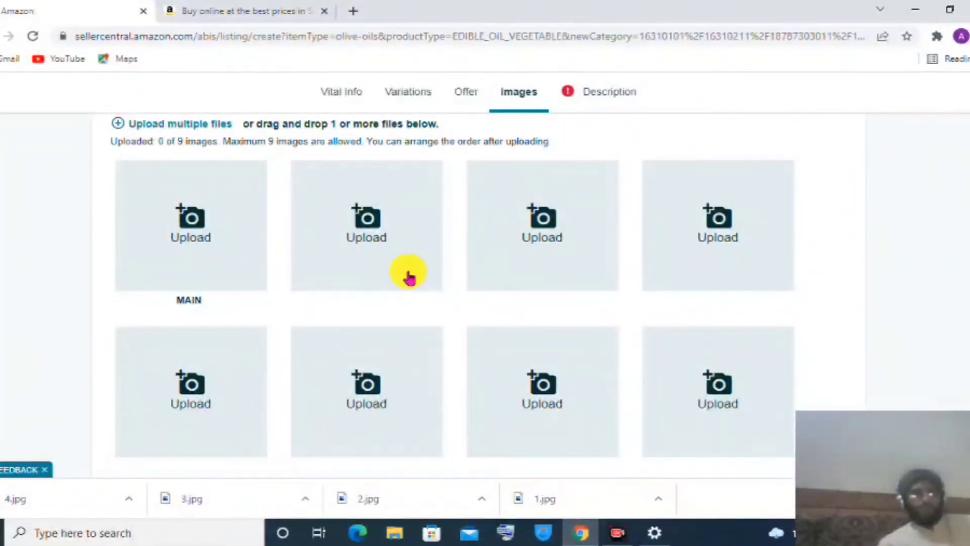
pyautogui.click(267, 12)
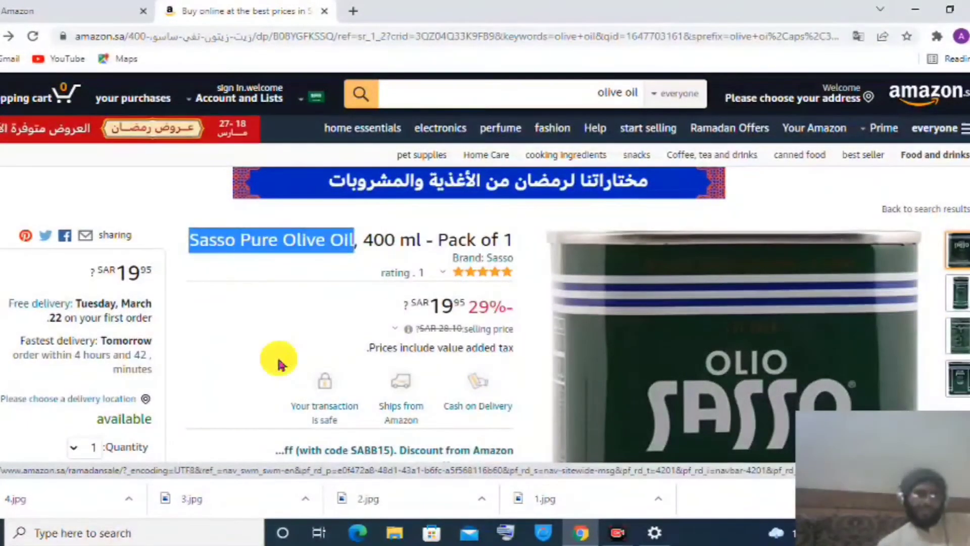
pyautogui.click(61, 12)
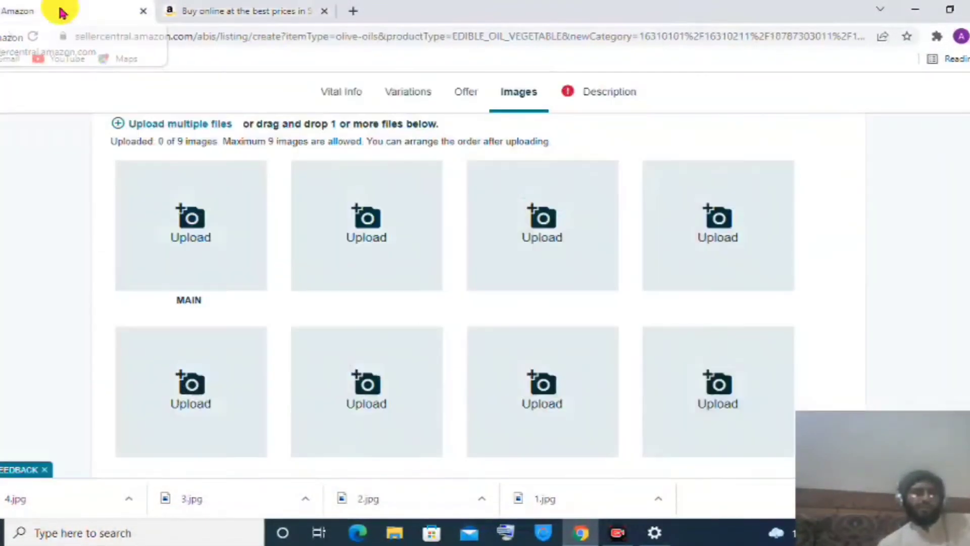
pyautogui.click(209, 240)
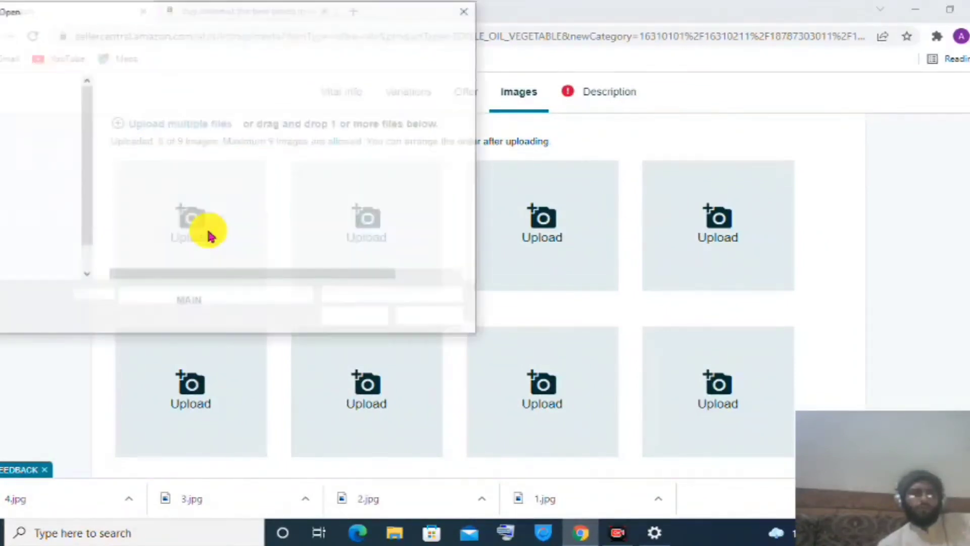
pyautogui.click(129, 147)
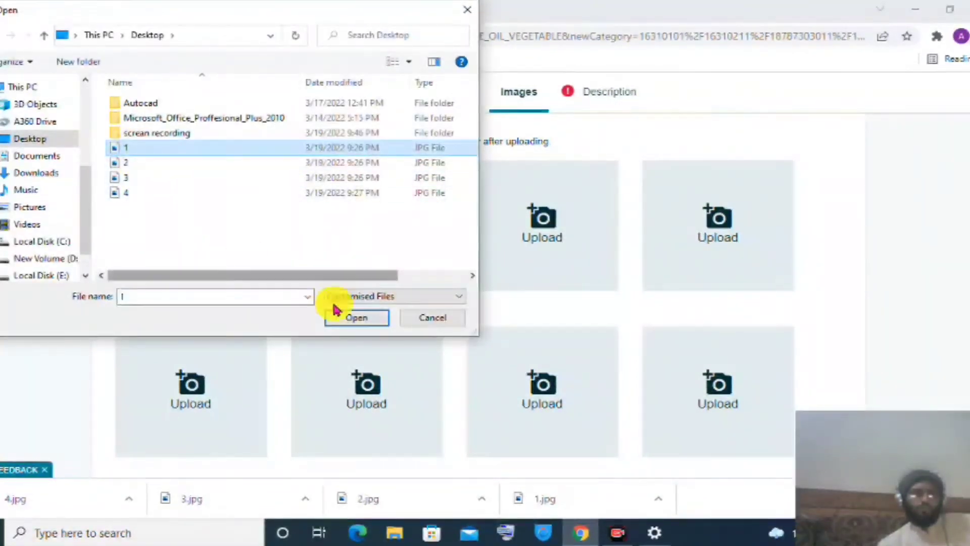
pyautogui.click(349, 318)
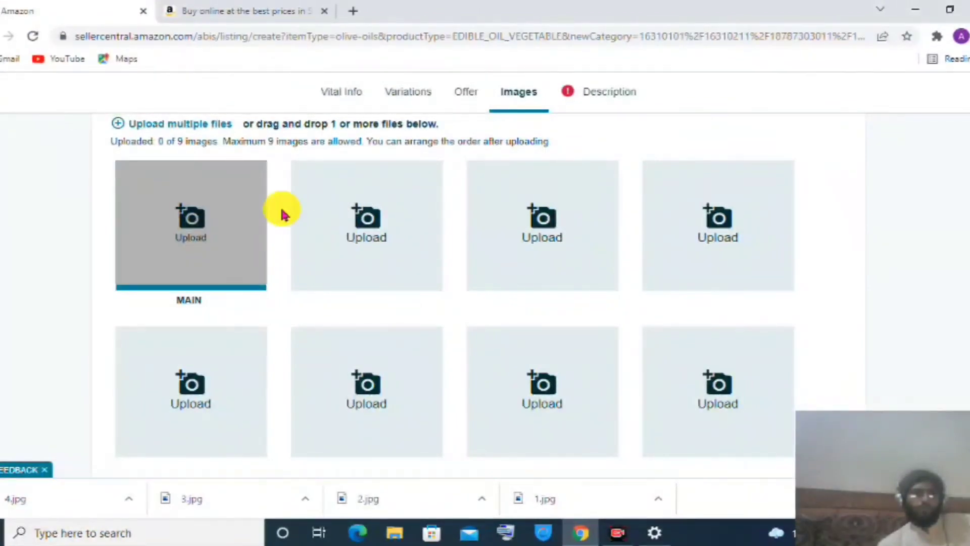
# Step: Upload the Desktop JPG files 2, 3 and 4 into the second, third and fourth image slots
pyautogui.click(133, 173)
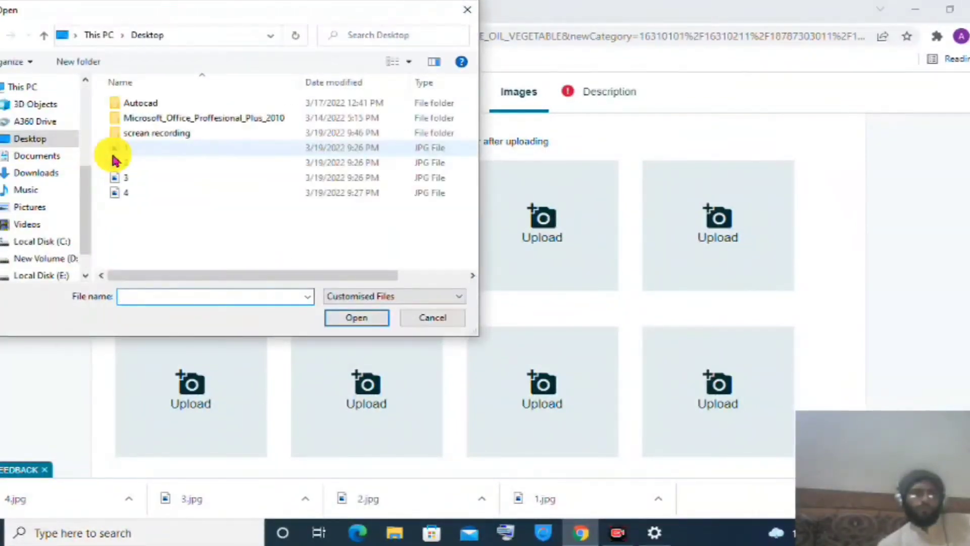
pyautogui.click(119, 162)
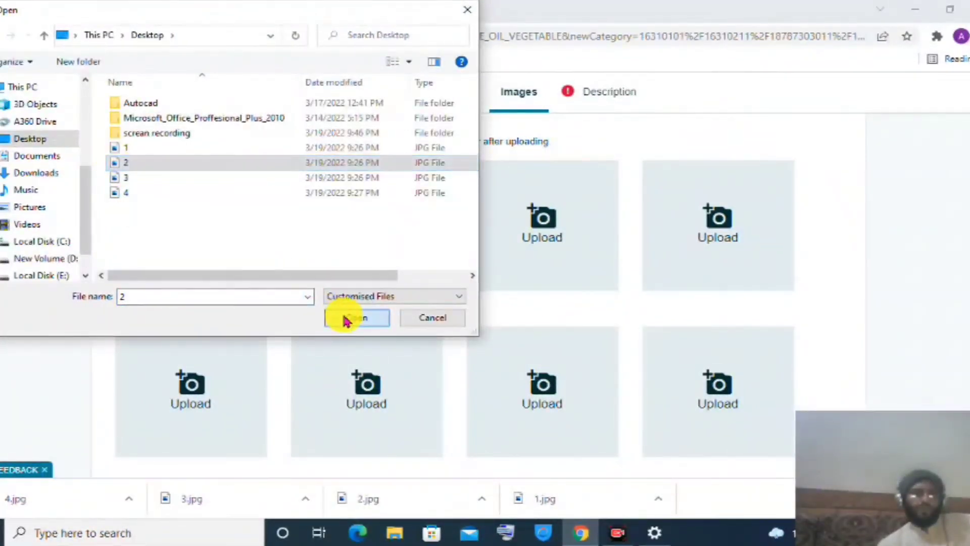
pyautogui.click(349, 317)
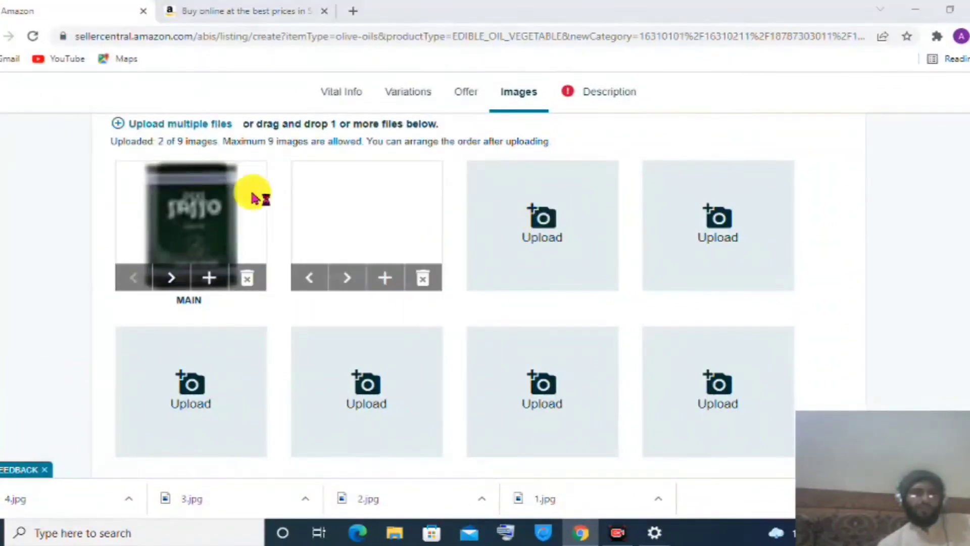
pyautogui.click(202, 199)
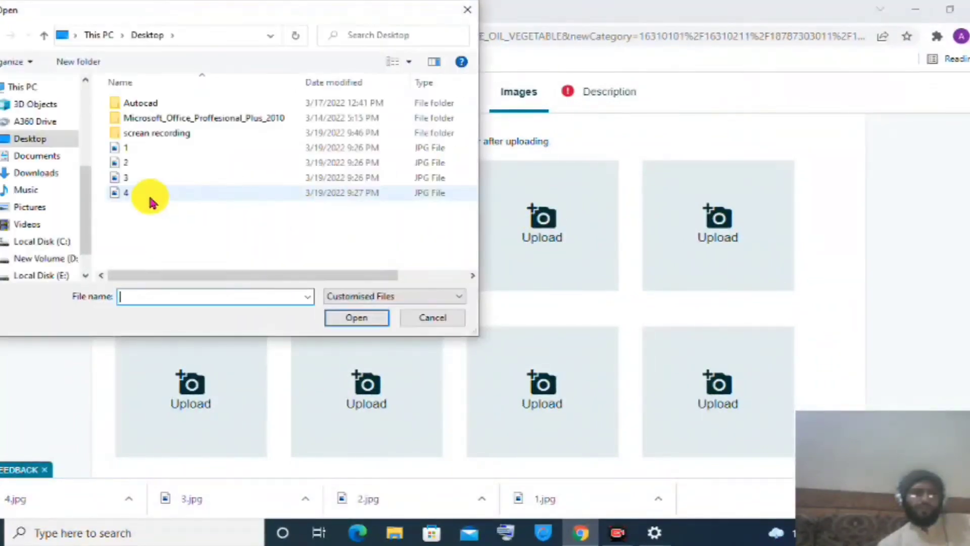
pyautogui.click(133, 179)
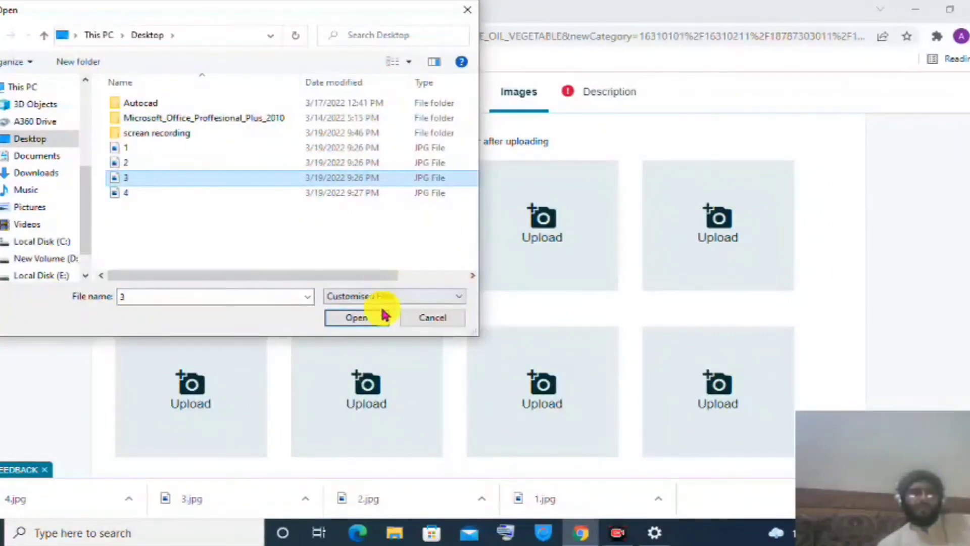
pyautogui.click(373, 323)
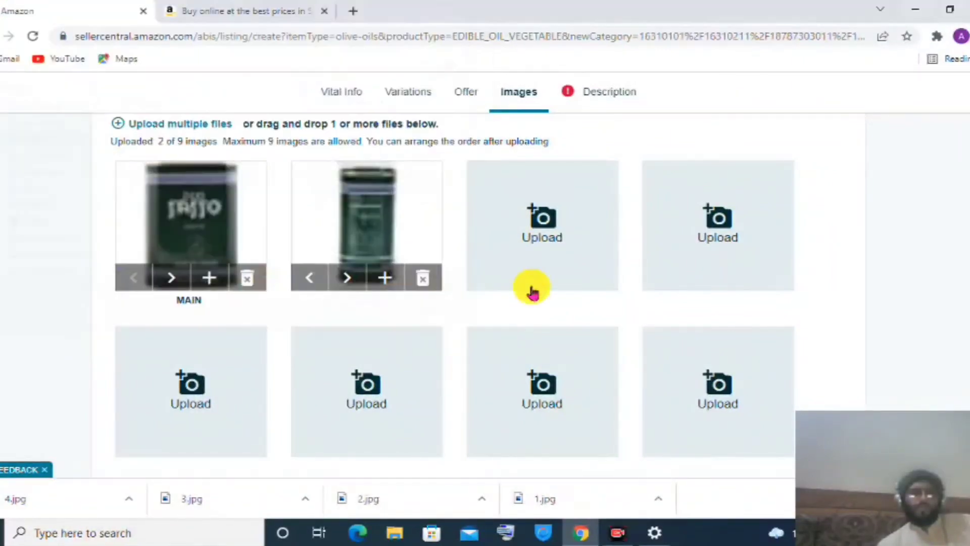
pyautogui.click(726, 237)
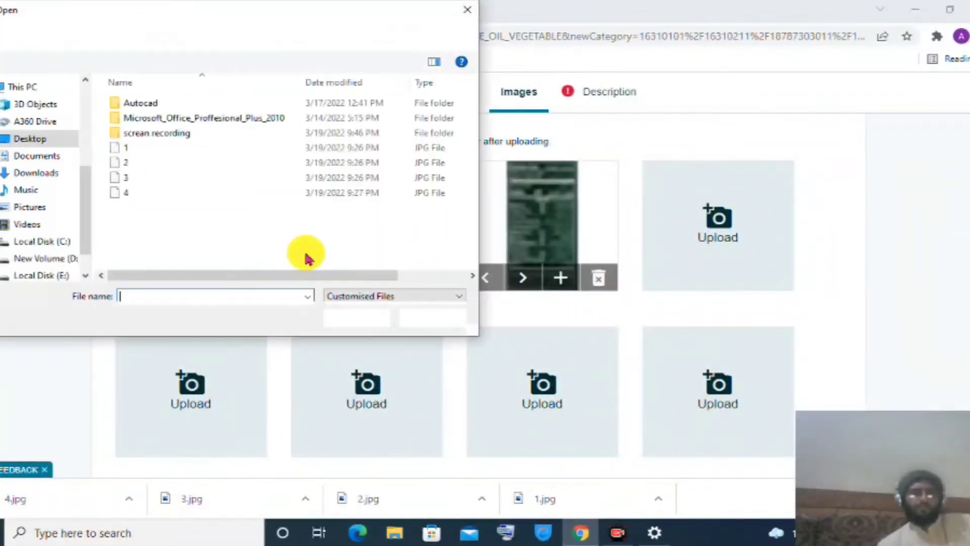
pyautogui.click(127, 194)
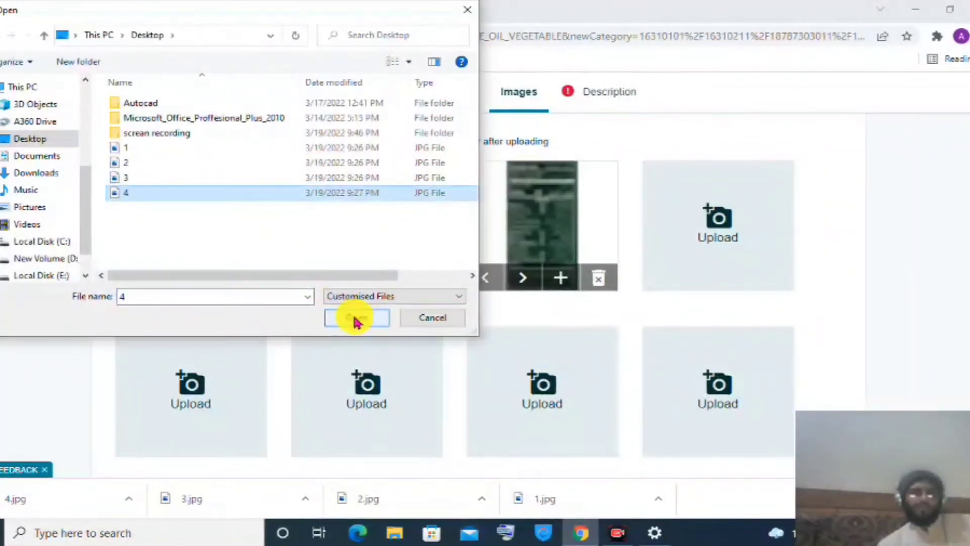
pyautogui.click(356, 318)
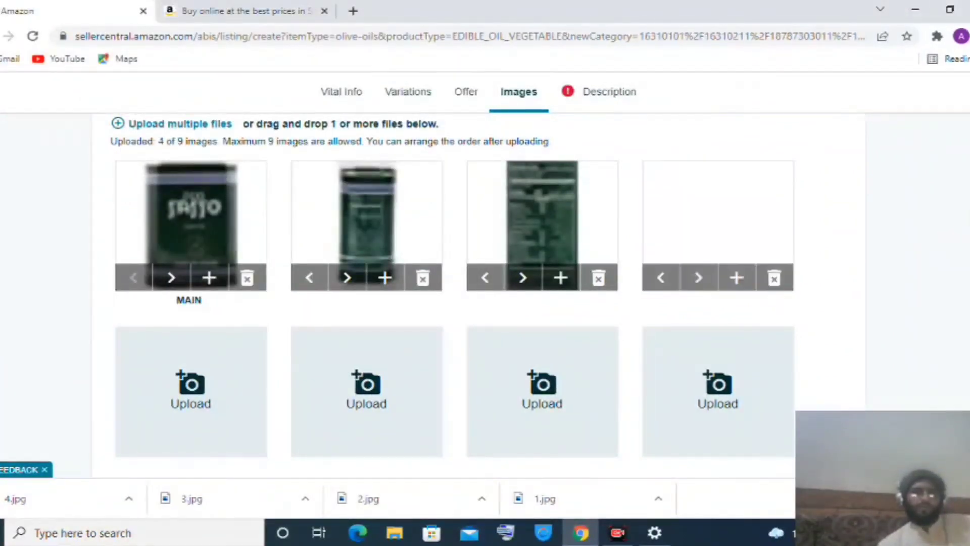
# Step: Copy the "About this item" heading and its bullet points from the Sasso olive oil page on amazon.sa
pyautogui.scroll(-5, 478, 295)
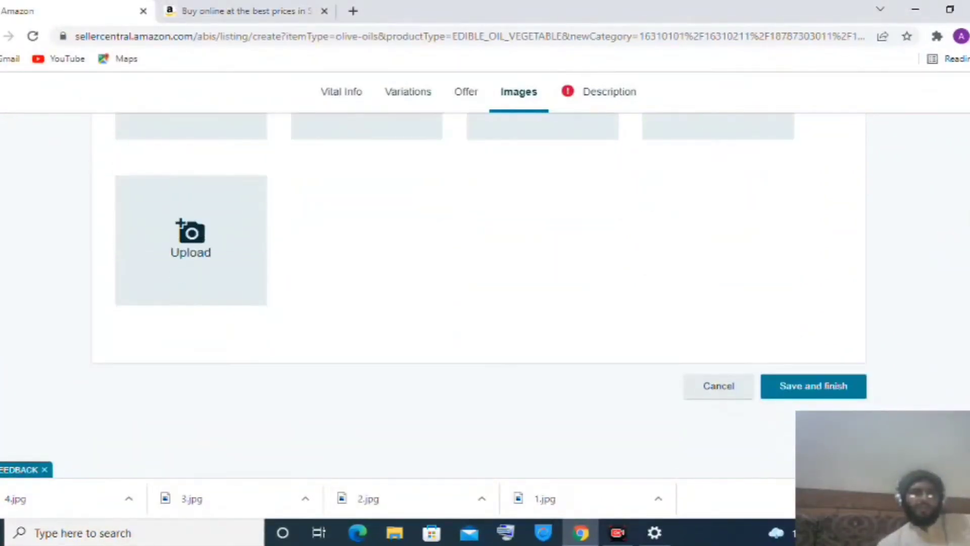
pyautogui.scroll(3, 478, 295)
pyautogui.scroll(3, 180, 288)
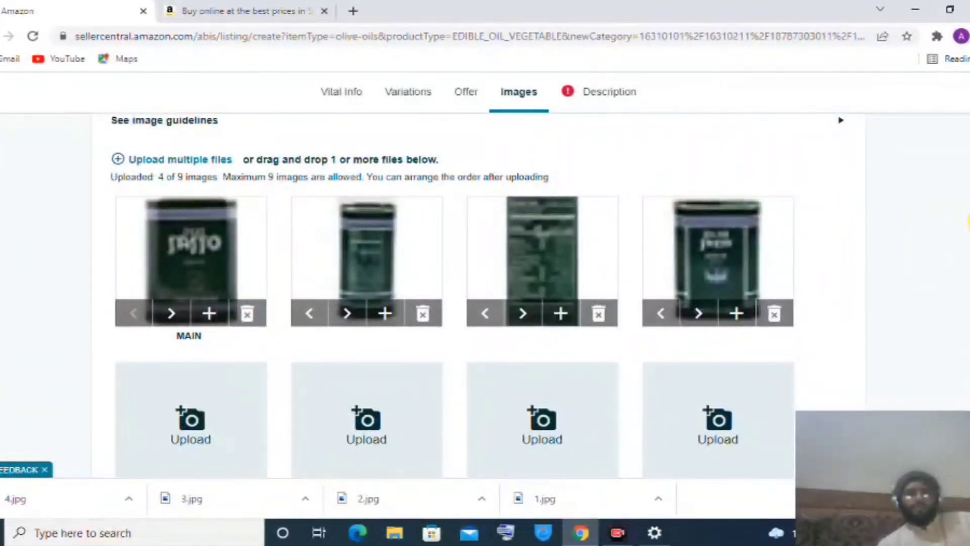
pyautogui.scroll(4, 479, 296)
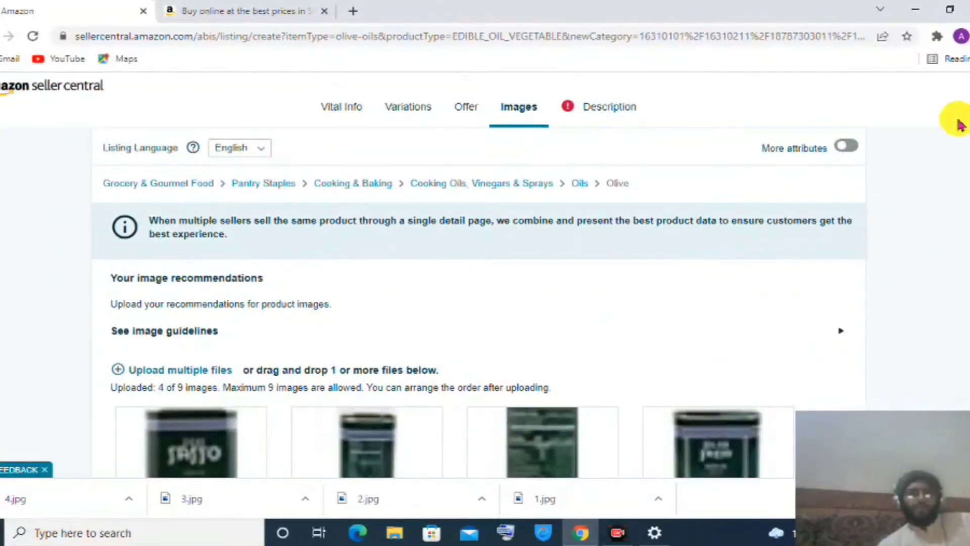
pyautogui.click(614, 107)
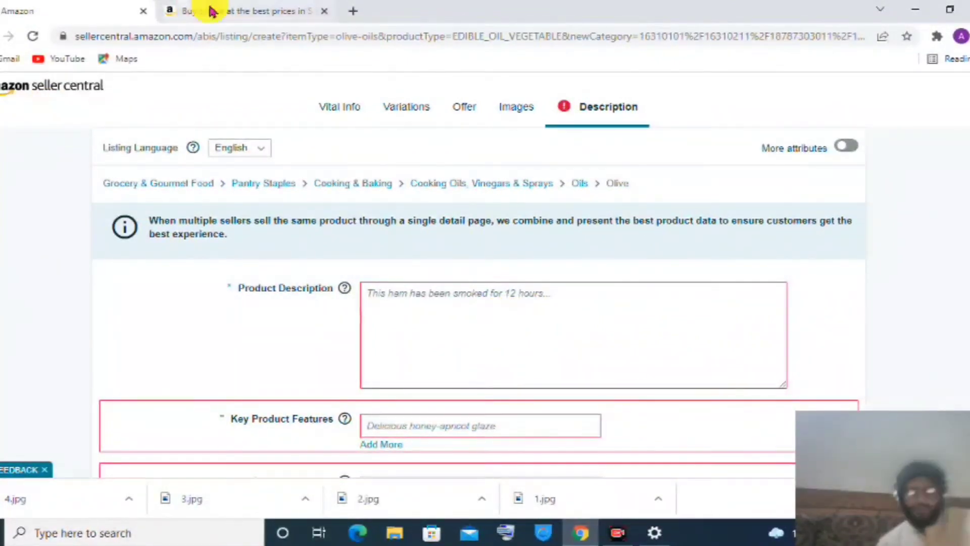
pyautogui.click(224, 11)
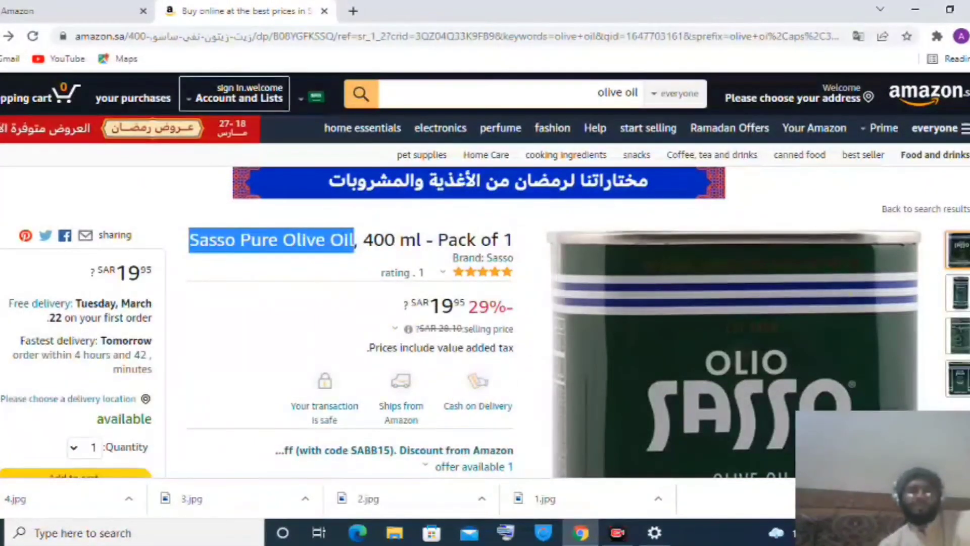
pyautogui.scroll(-8, 311, 253)
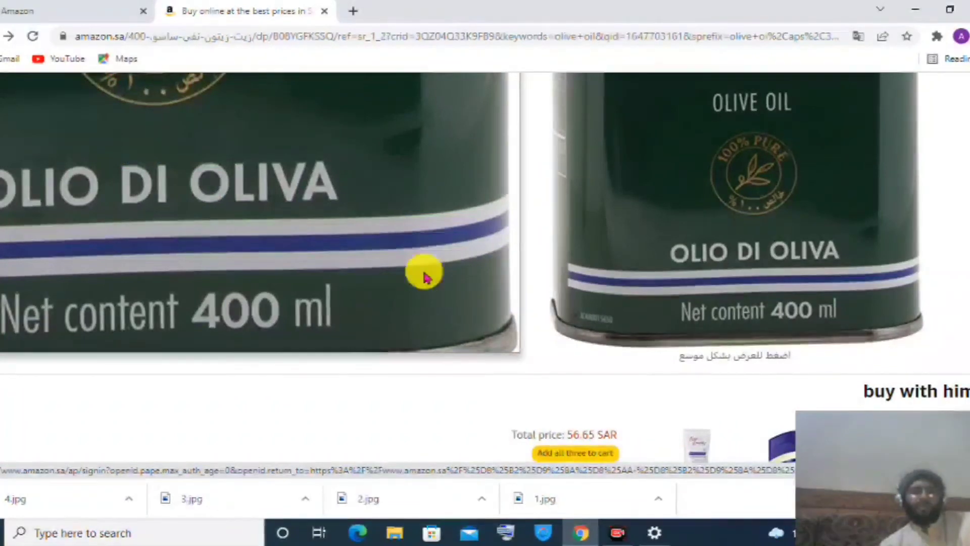
pyautogui.moveTo(275, 429); pyautogui.dragTo(396, 227)
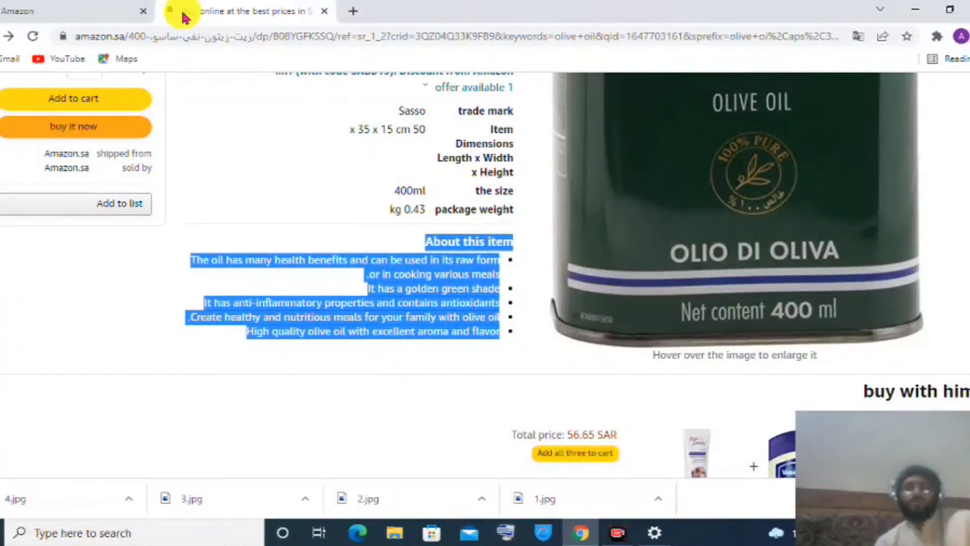
# Step: Paste the copied "About this item" text into the listing's Product Description in Seller Central
pyautogui.click(82, 10)
pyautogui.click(426, 341)
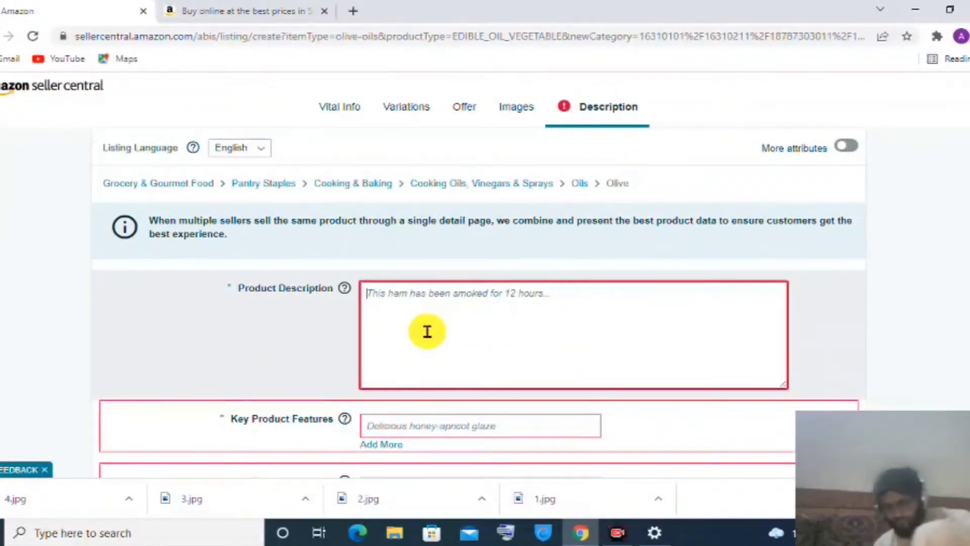
pyautogui.write('About this item The oil has many health benefits and can be used in its raw form or in cooking various meals. It has a golden green shade It has anti-inflammatory properties and contains antioxidants Create healthy and nutritious meals for your family with olive oil. High quality olive oil with excellent aroma and flavor')
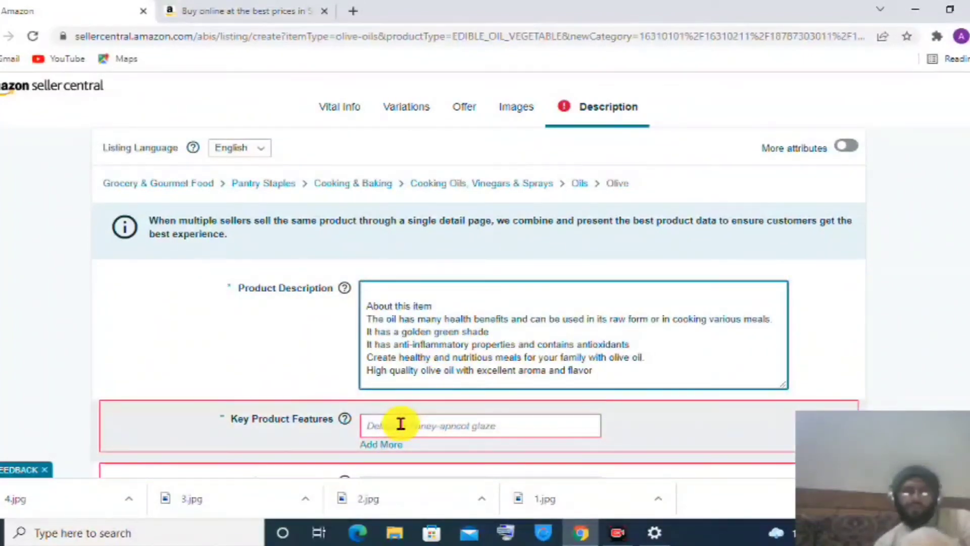
# Step: Fill Key Product Features with the copied "About this item" text and set the Cpsia Warning to NoWarningApplicable
pyautogui.click(441, 428)
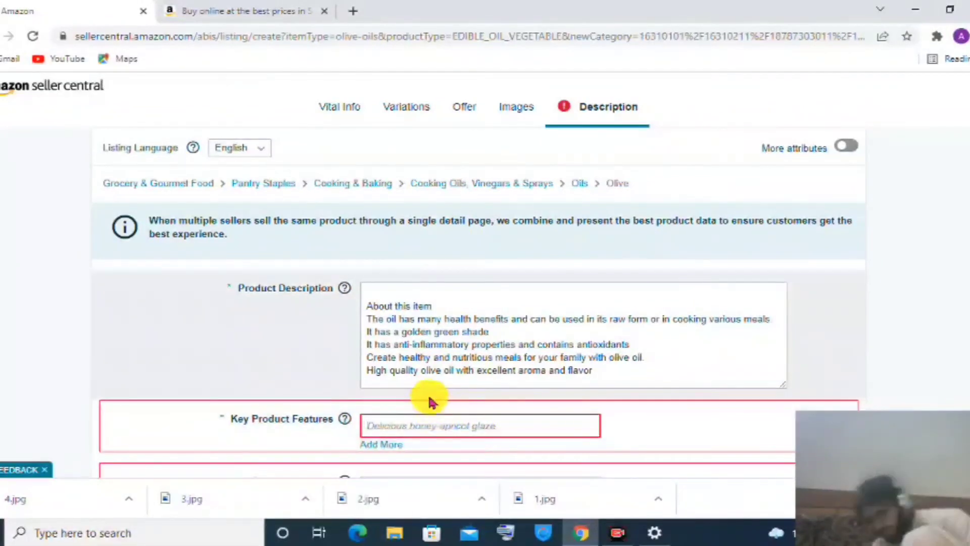
pyautogui.write('High quality olive oil with excellent aroma and flavor')
pyautogui.scroll(-6, 516, 423)
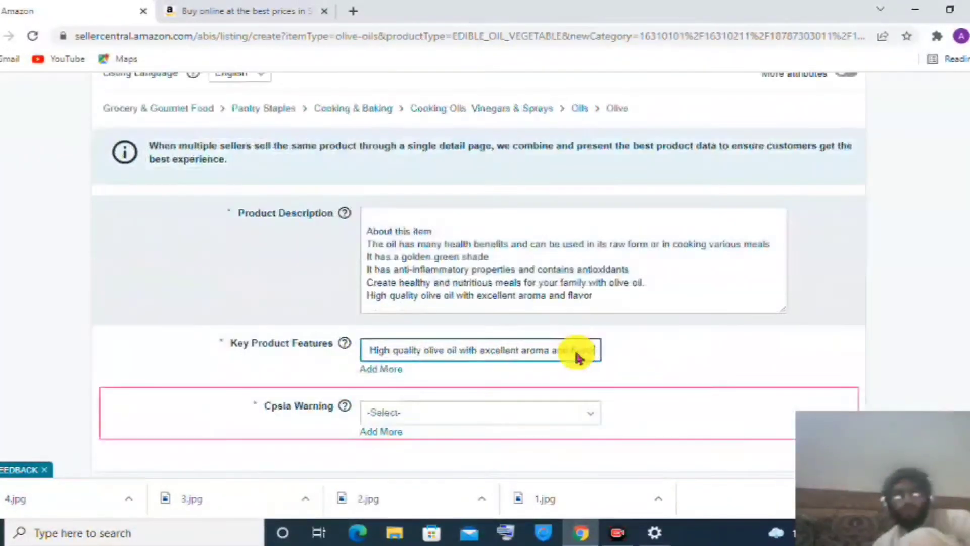
pyautogui.click(388, 190)
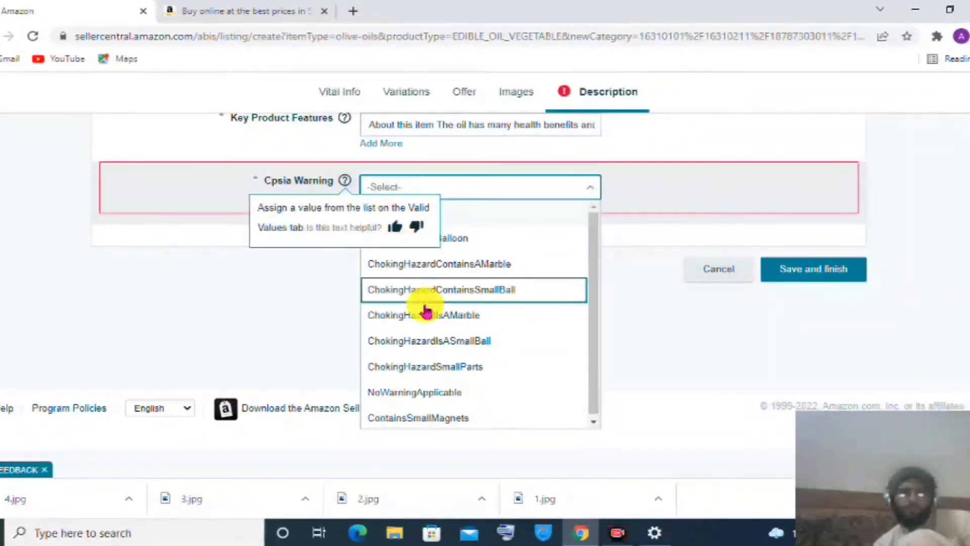
pyautogui.click(434, 395)
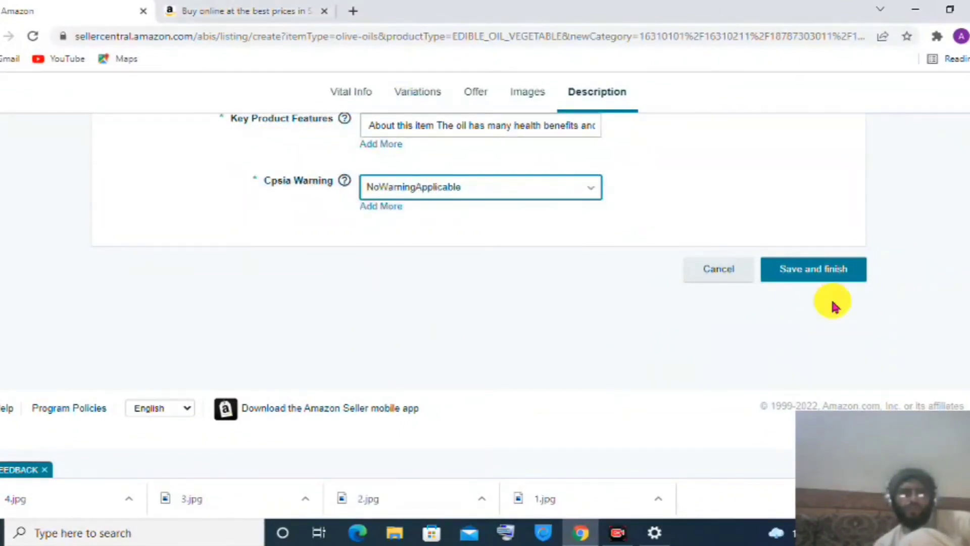
# Step: In the More Details section, set Product Expiration Type to Expiration Date Required and enter 180 as the Fulfillment Center Shelf Life
pyautogui.scroll(5, 768, 244)
pyautogui.scroll(1, 767, 245)
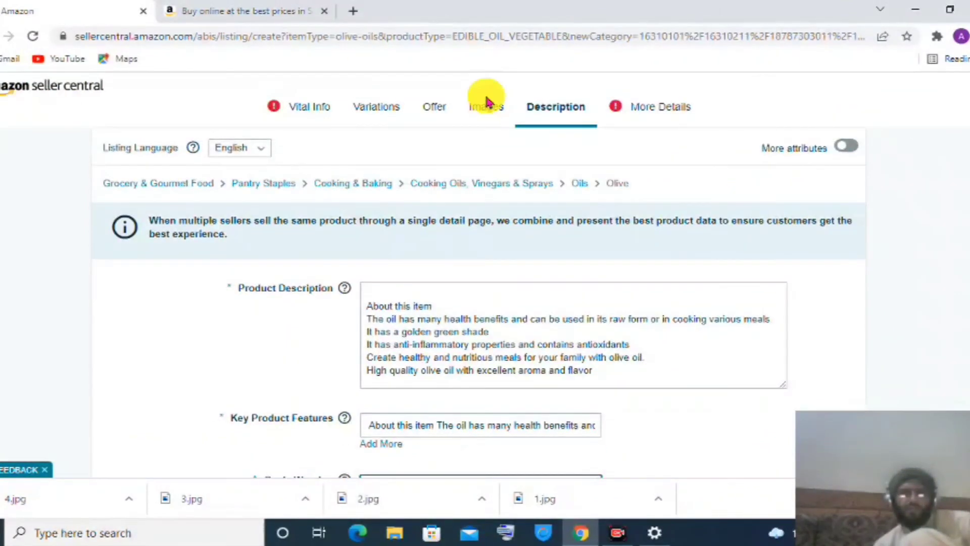
pyautogui.click(652, 107)
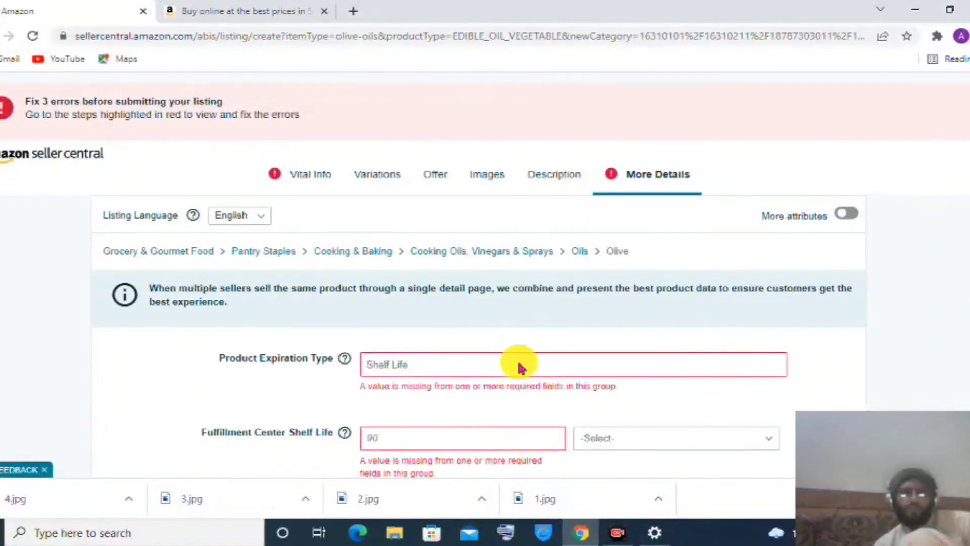
pyautogui.click(408, 374)
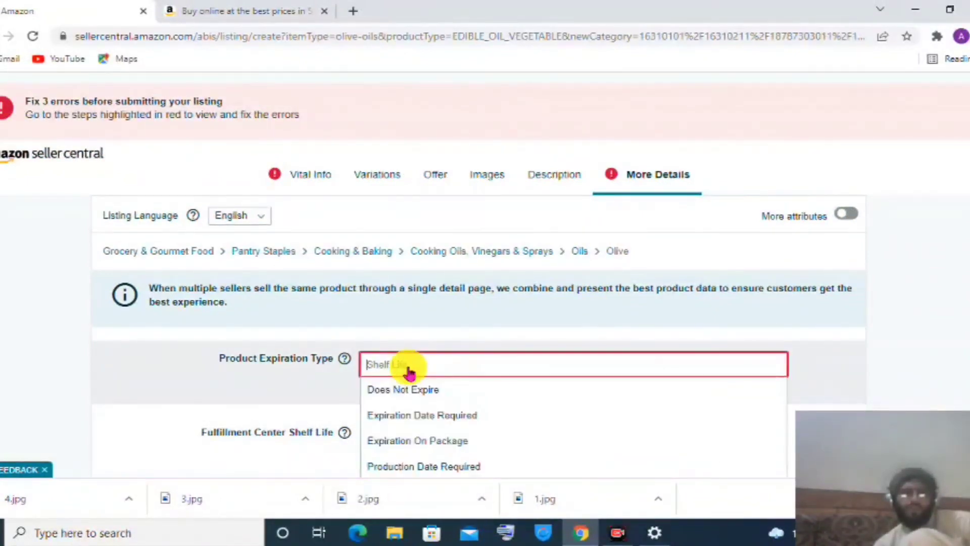
pyautogui.click(448, 426)
pyautogui.click(455, 440)
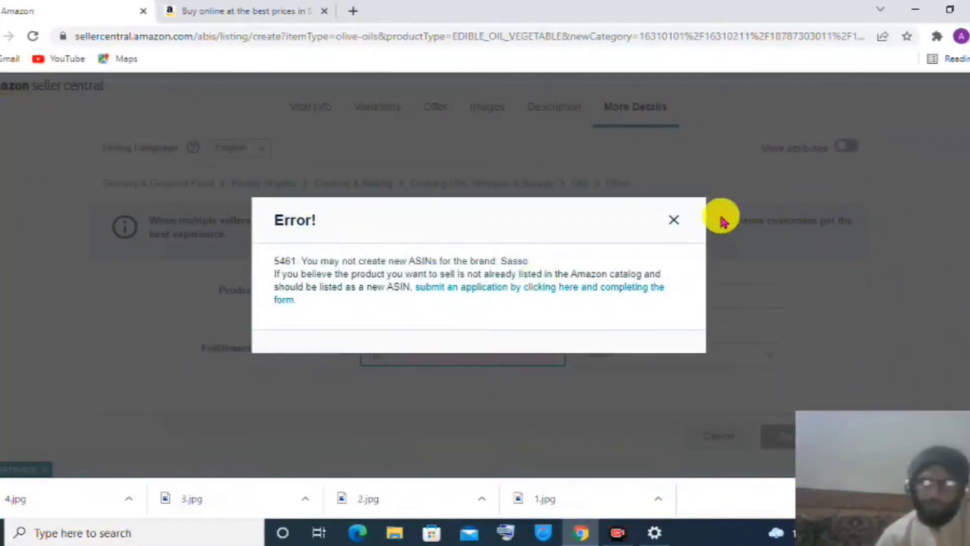
# Step: Dismiss the error dialog and set the Fulfillment Center Shelf Life unit to Days
pyautogui.click(678, 222)
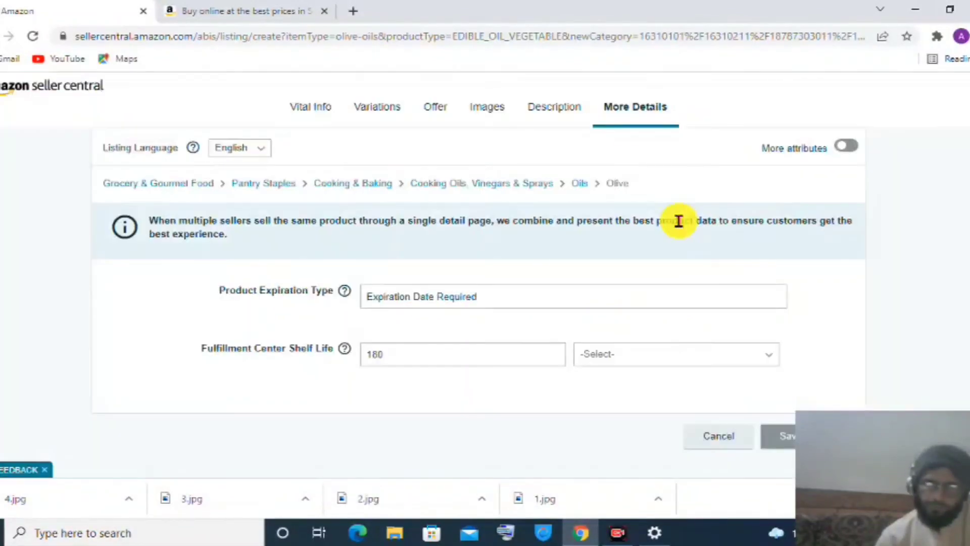
pyautogui.click(614, 360)
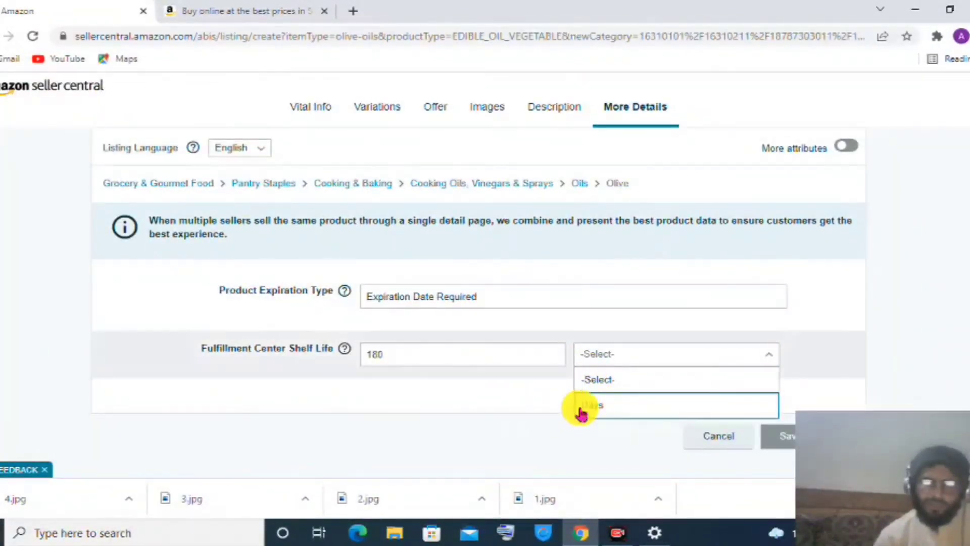
pyautogui.click(609, 413)
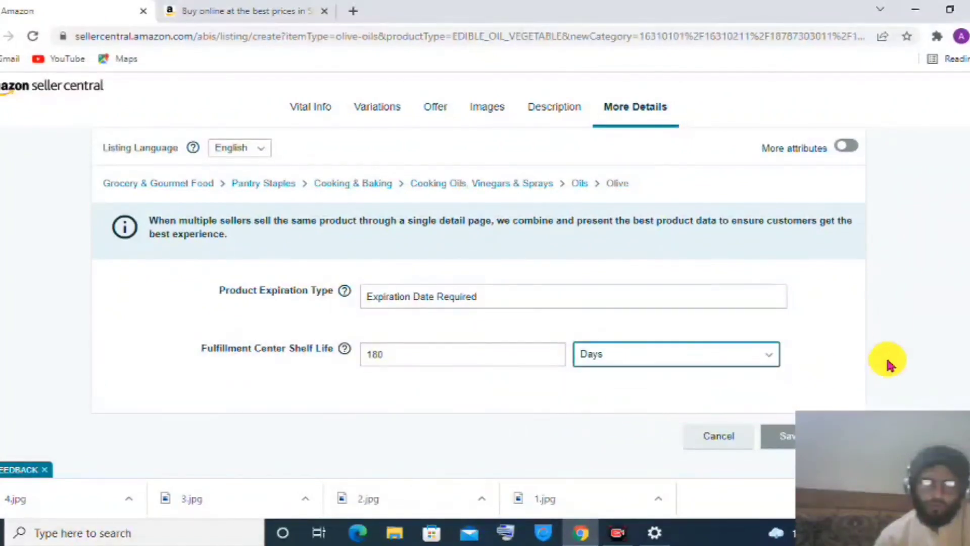
# Step: Review the More Details, Description, Images and Offer sections of the listing for missing or incorrect entries
pyautogui.click(314, 111)
pyautogui.click(318, 108)
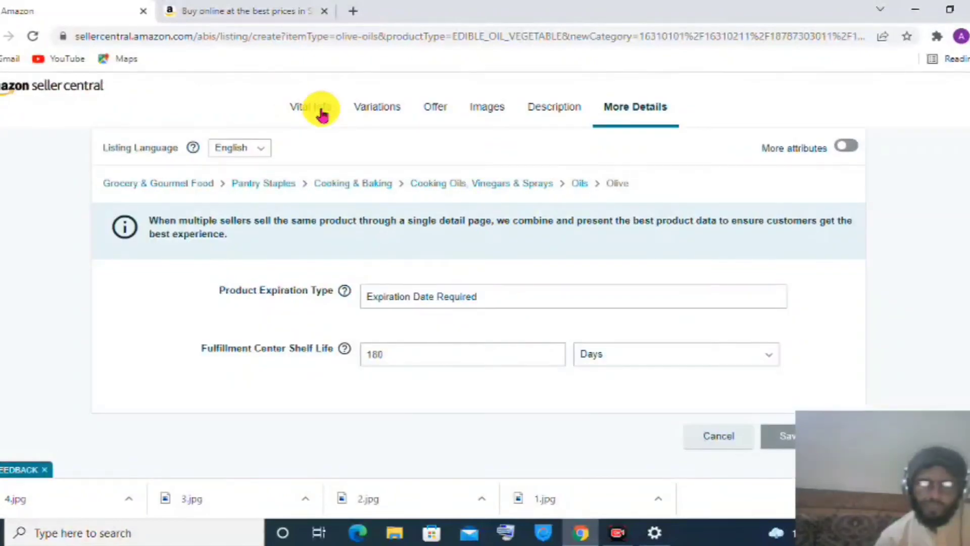
pyautogui.click(319, 108)
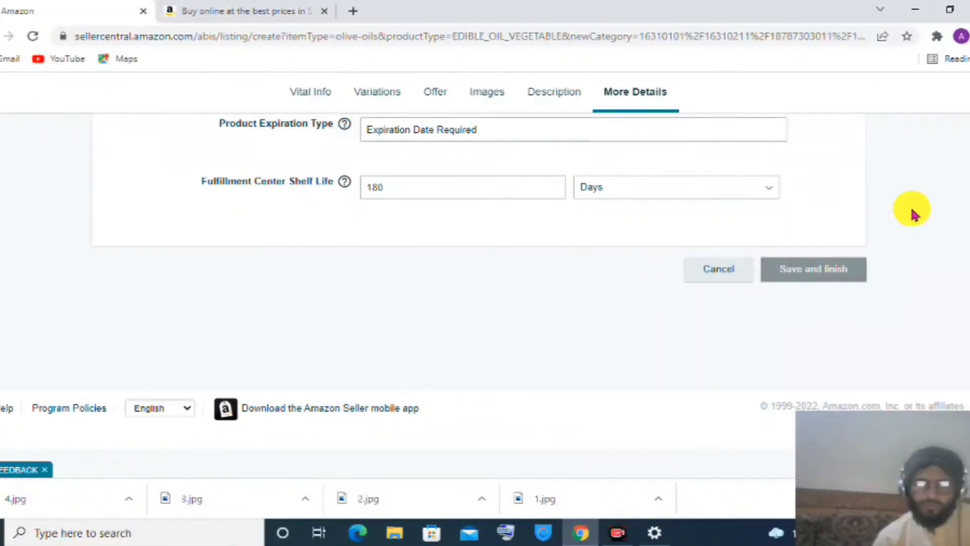
pyautogui.scroll(3, 911, 212)
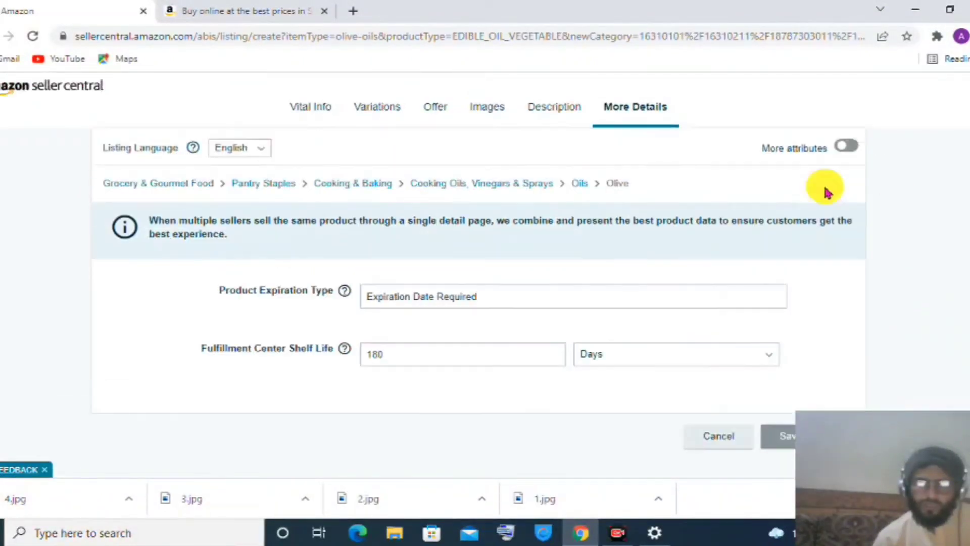
pyautogui.click(564, 107)
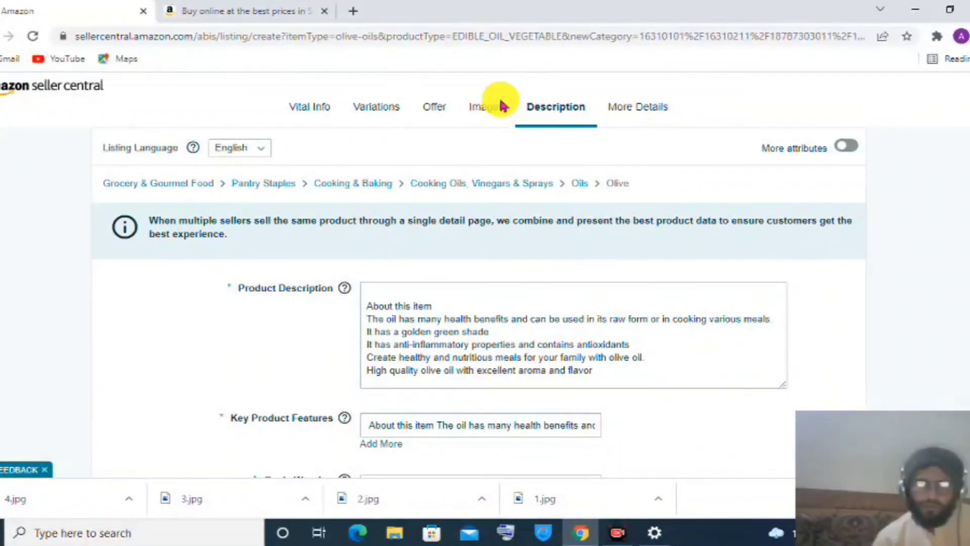
pyautogui.click(486, 109)
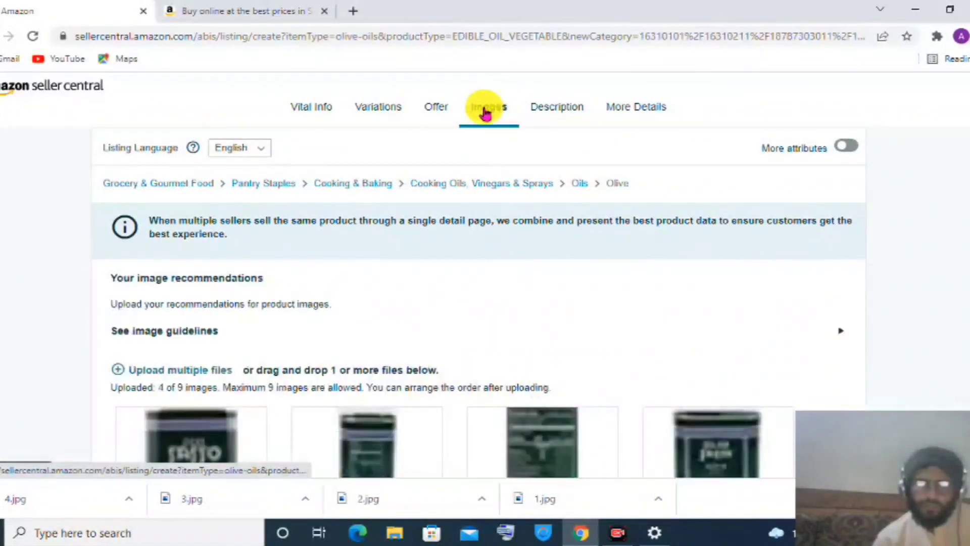
pyautogui.click(427, 109)
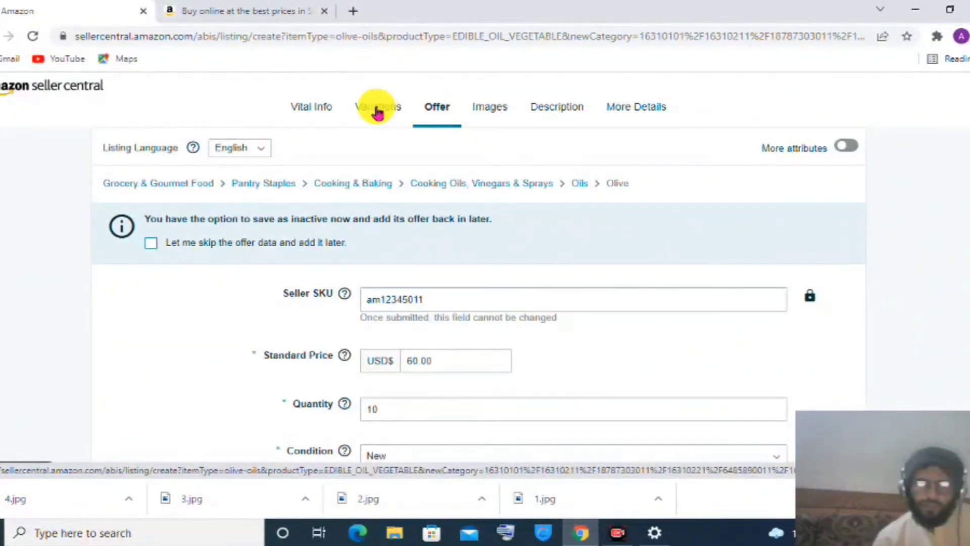
pyautogui.scroll(-10, 390, 238)
pyautogui.scroll(10, 390, 238)
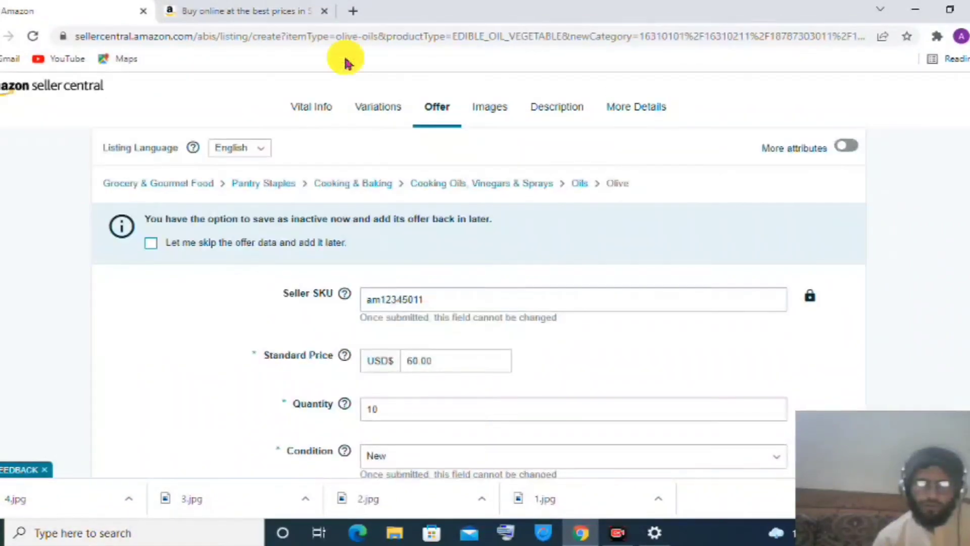
# Step: Check the Vital Info section from start to end and try to save and finish the listing
pyautogui.click(318, 111)
pyautogui.scroll(-15, 638, 319)
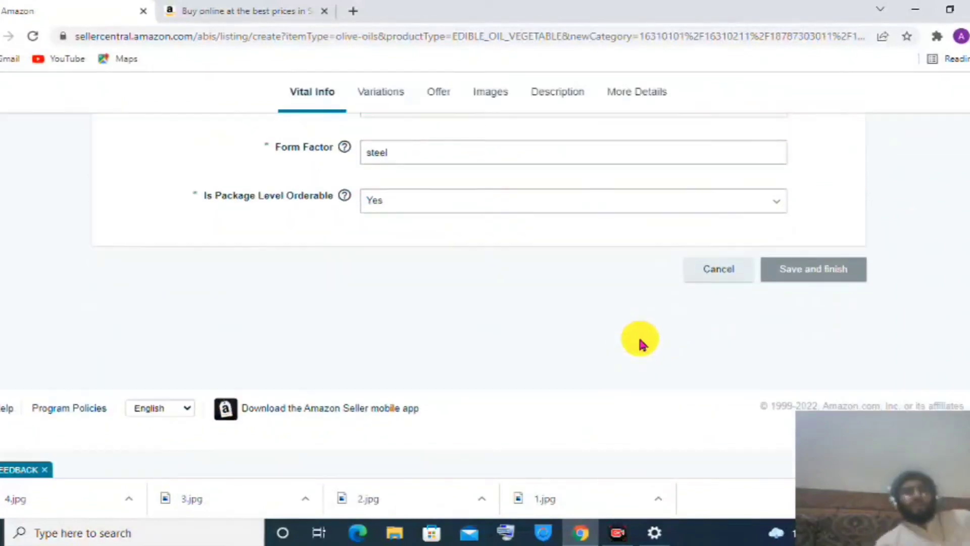
pyautogui.scroll(15, 308, 258)
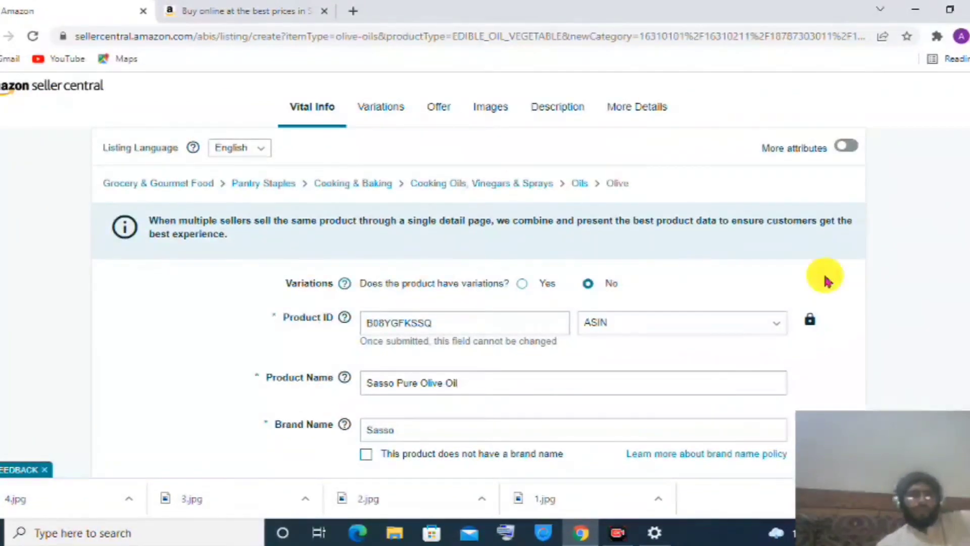
pyautogui.scroll(-13, 829, 283)
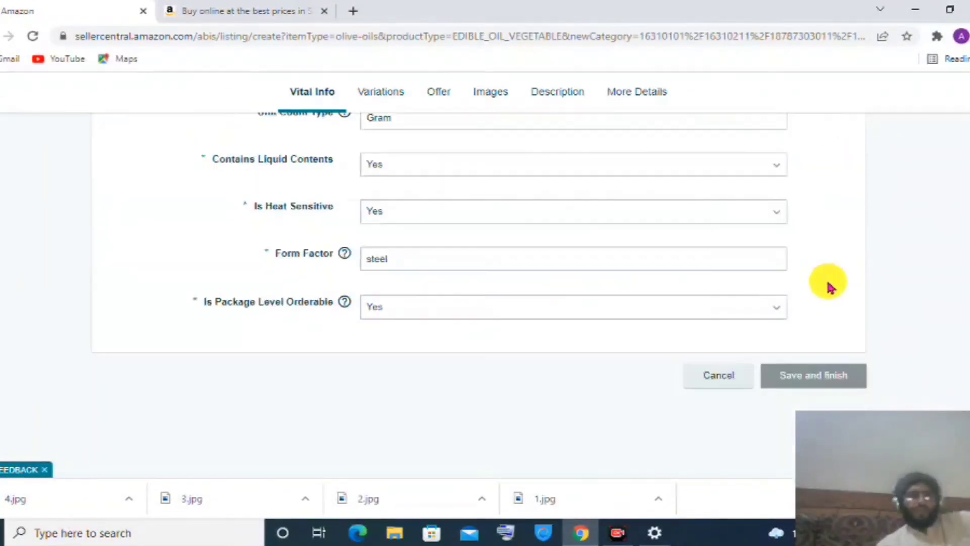
pyautogui.click(810, 375)
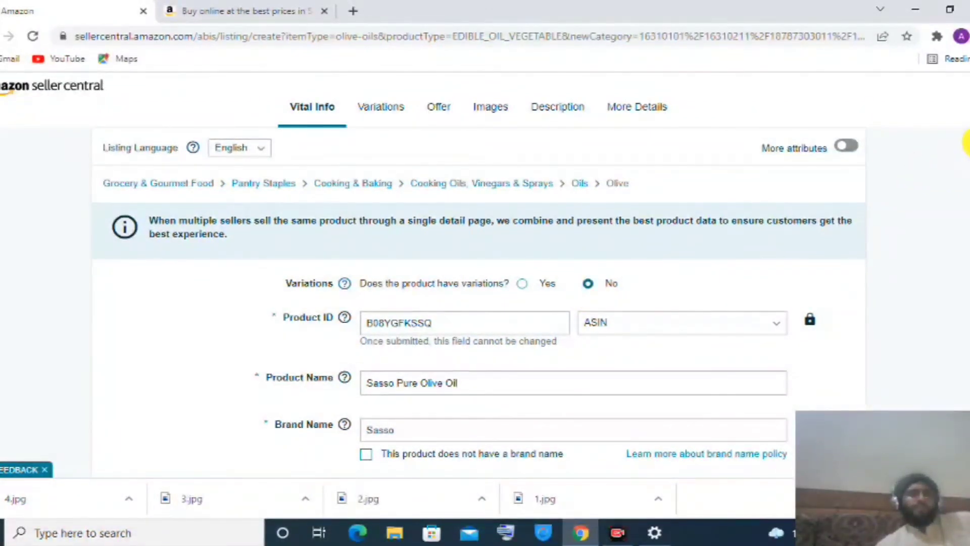
# Step: Recheck all Vital Info entries of the olive oil listing, from Product ID to Is Package Level Orderable
pyautogui.scroll(-15, 485, 278)
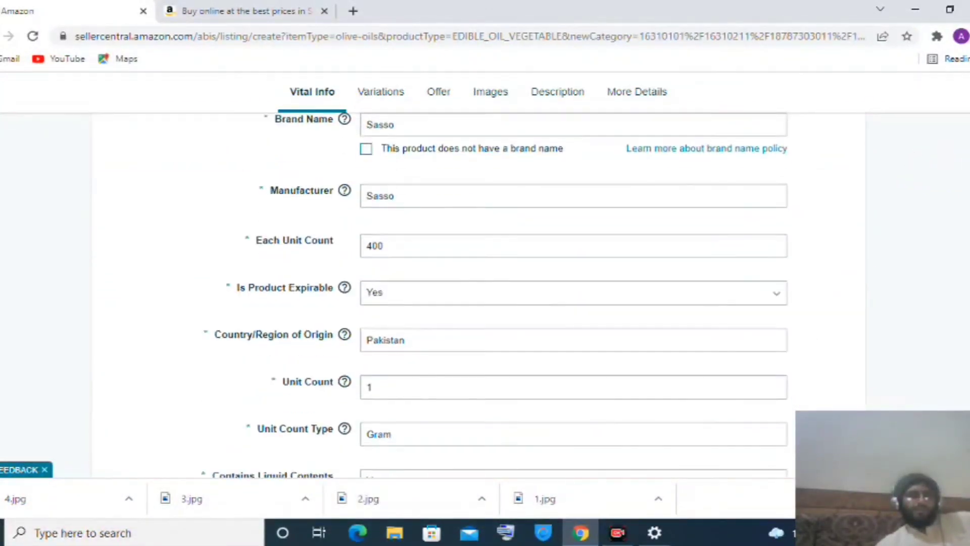
pyautogui.scroll(-3, 485, 278)
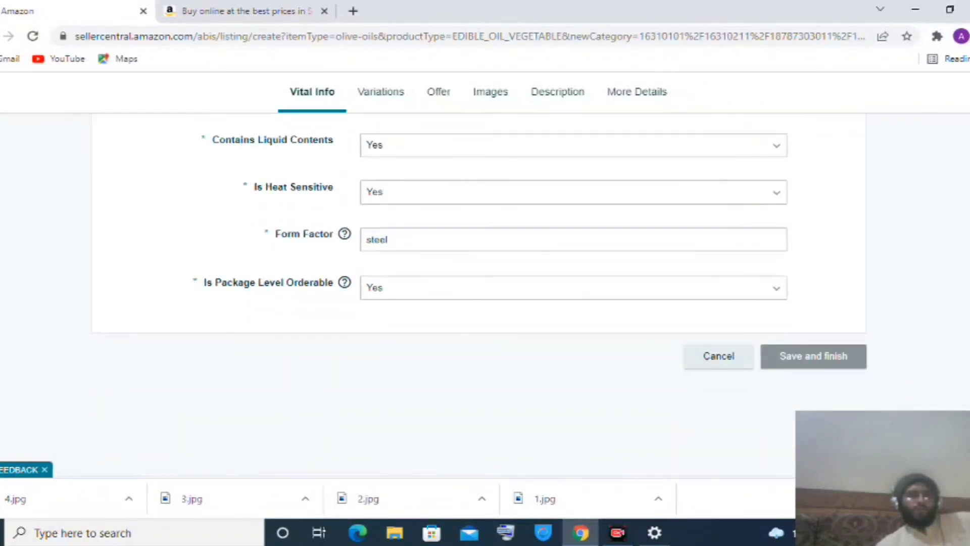
pyautogui.scroll(1, 485, 278)
pyautogui.scroll(17, 485, 278)
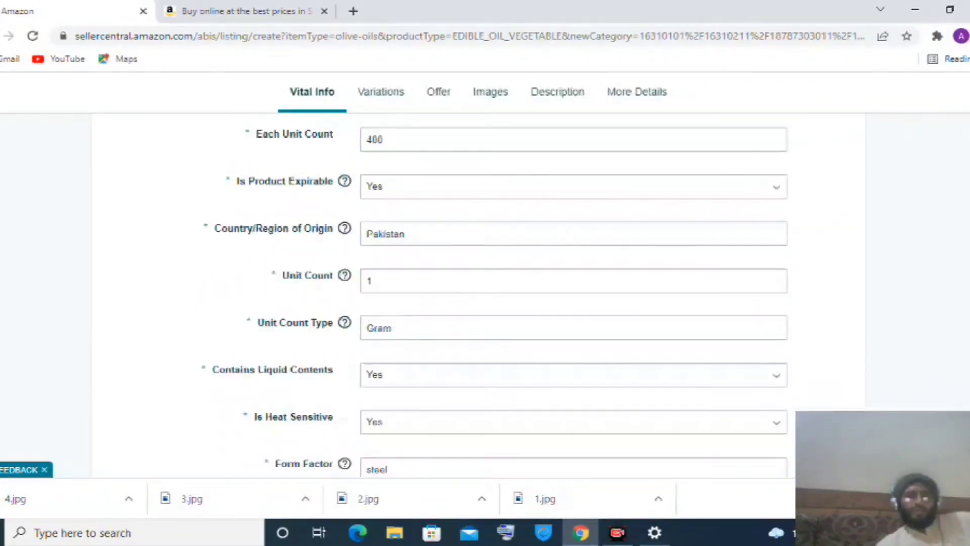
pyautogui.scroll(-17, 486, 278)
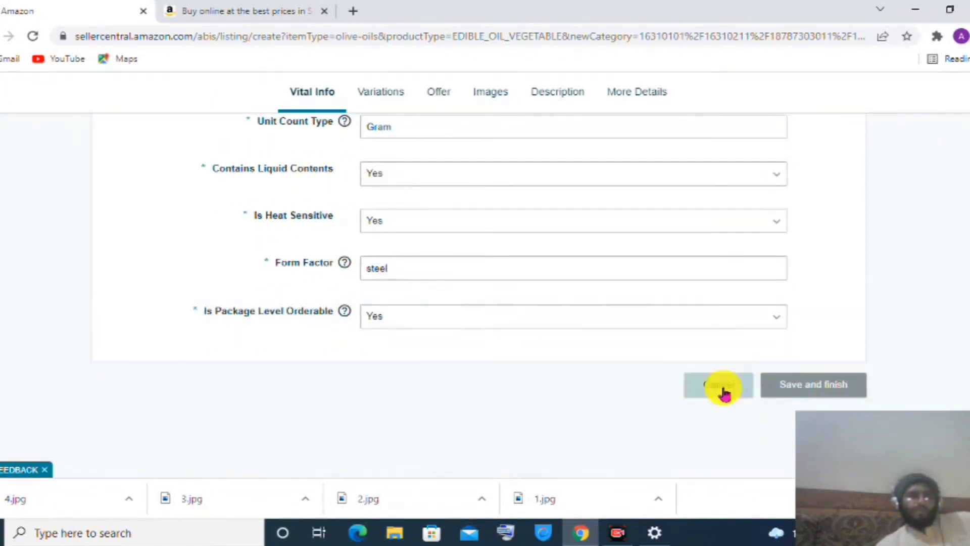
pyautogui.scroll(15, 485, 278)
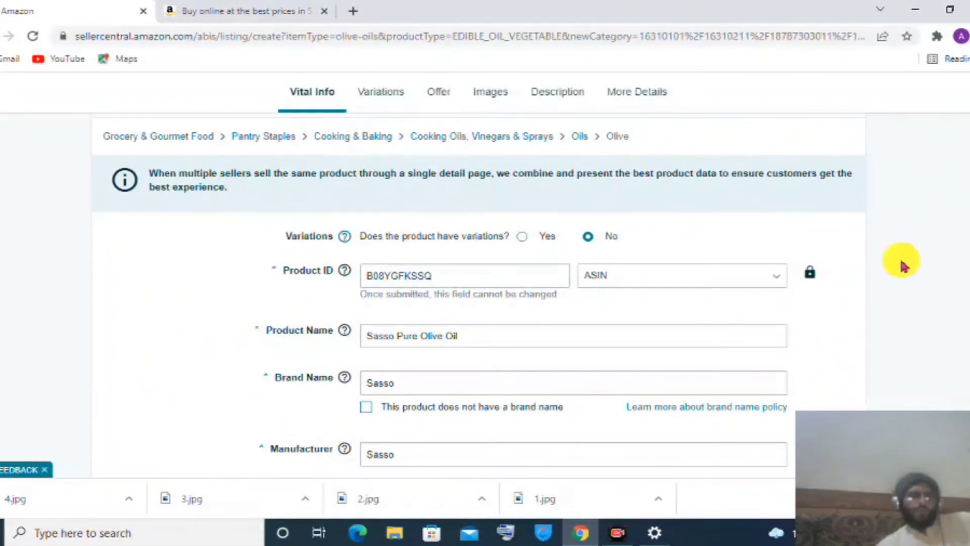
pyautogui.click(617, 528)
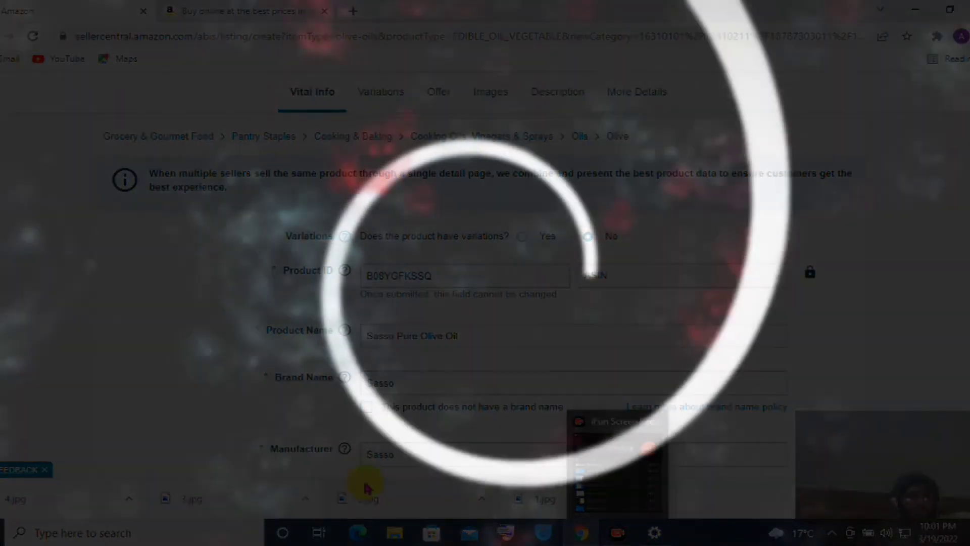